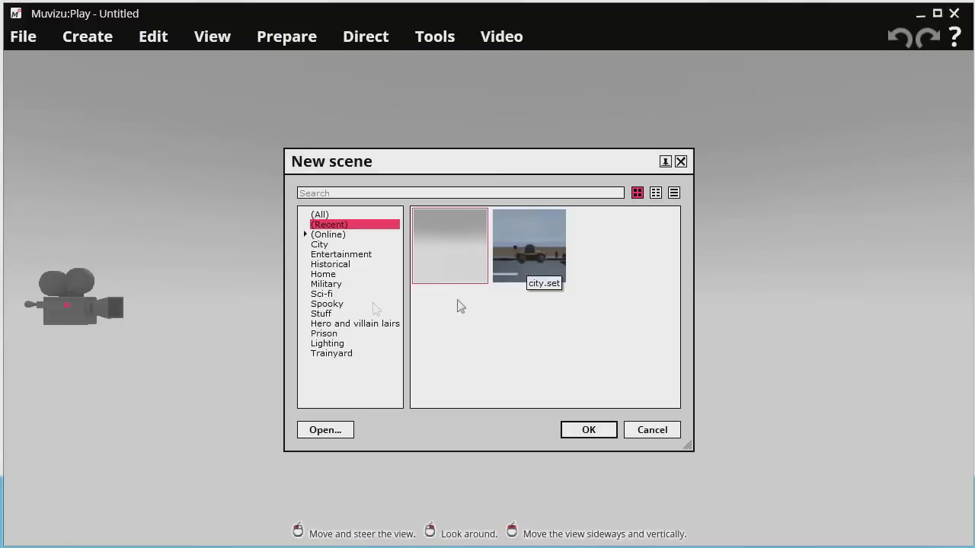
# Browse the new-scene categories from City through Lighting to examine the available sets.
pyautogui.click(319, 245)
pyautogui.click(330, 265)
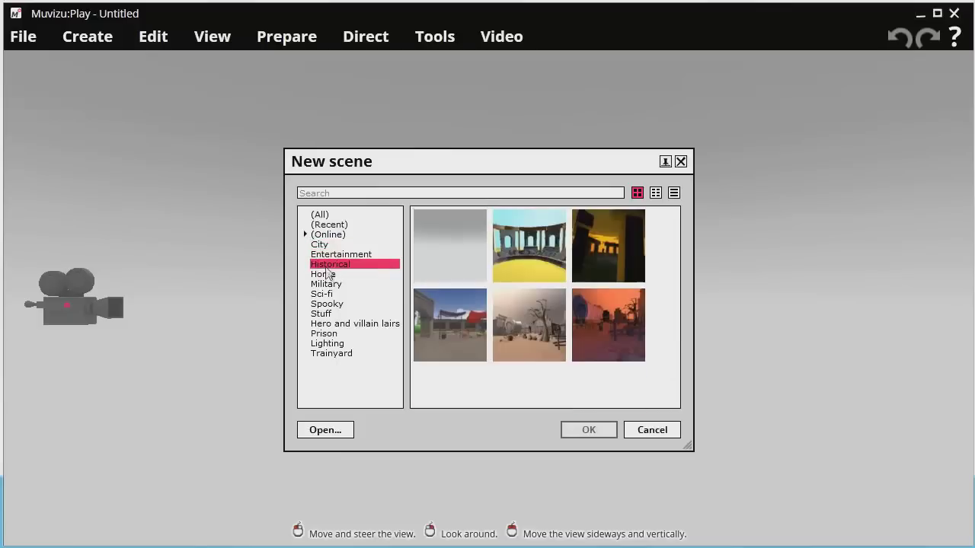
pyautogui.click(326, 275)
pyautogui.click(326, 284)
pyautogui.click(323, 294)
pyautogui.click(326, 304)
pyautogui.click(323, 314)
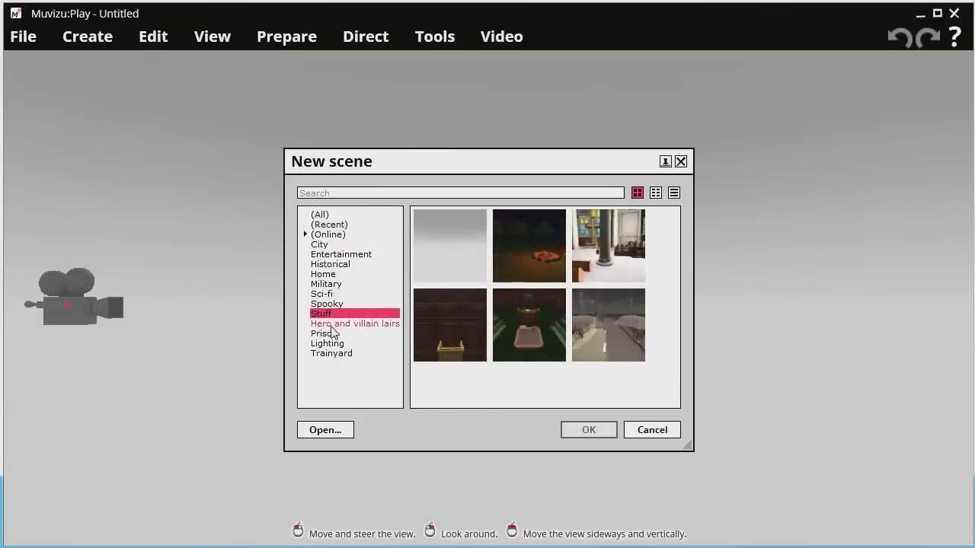
pyautogui.click(332, 324)
pyautogui.click(325, 334)
pyautogui.click(329, 344)
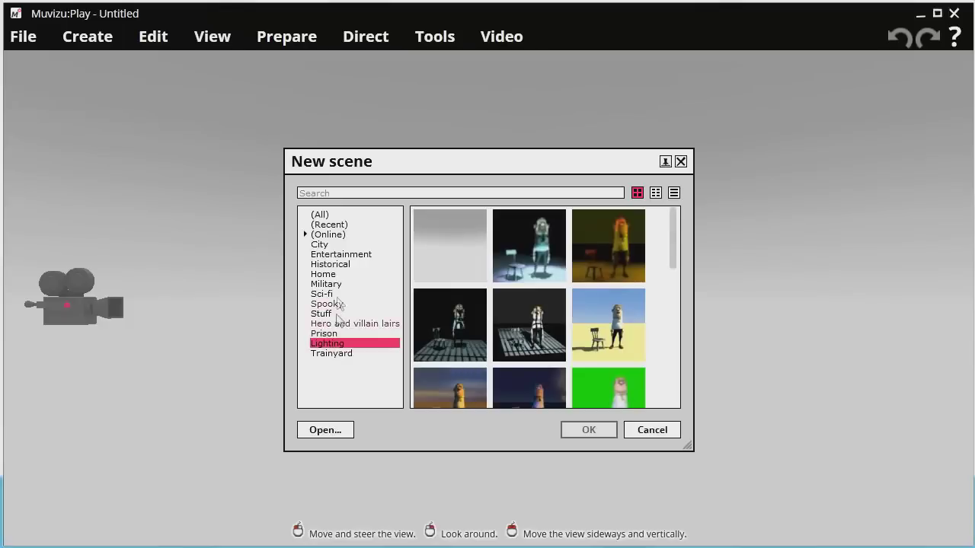
# Create a new scene from the Historical category using the pale, daylight desert set with the bare tree.
pyautogui.click(334, 267)
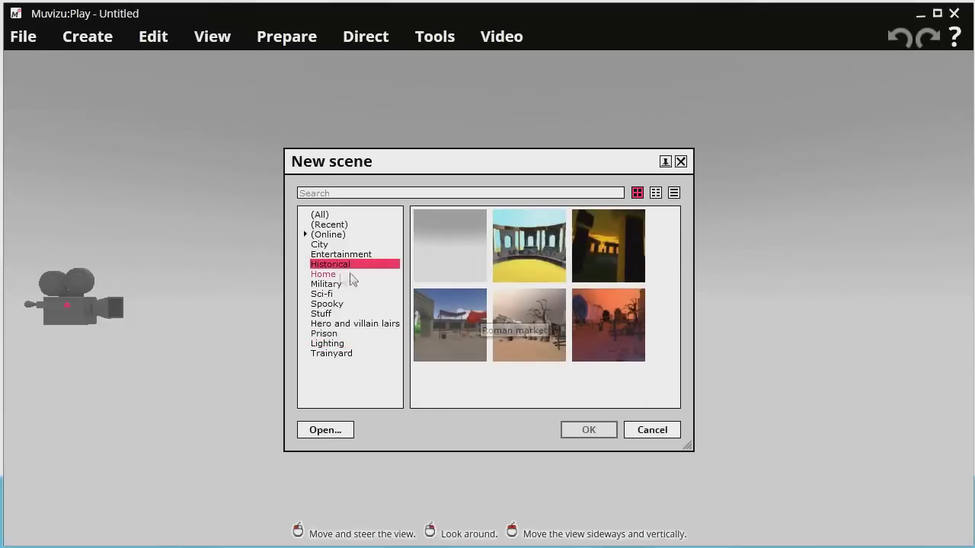
pyautogui.click(534, 350)
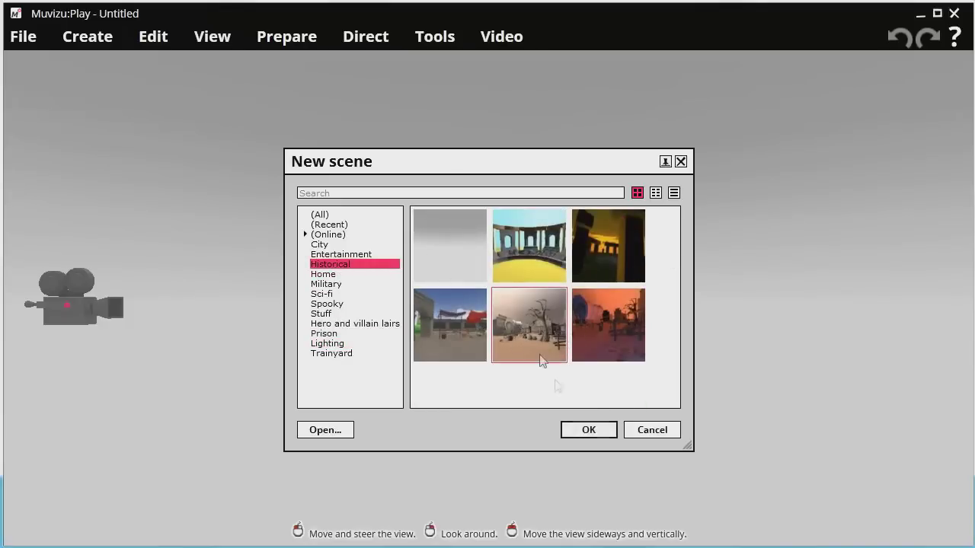
pyautogui.click(587, 431)
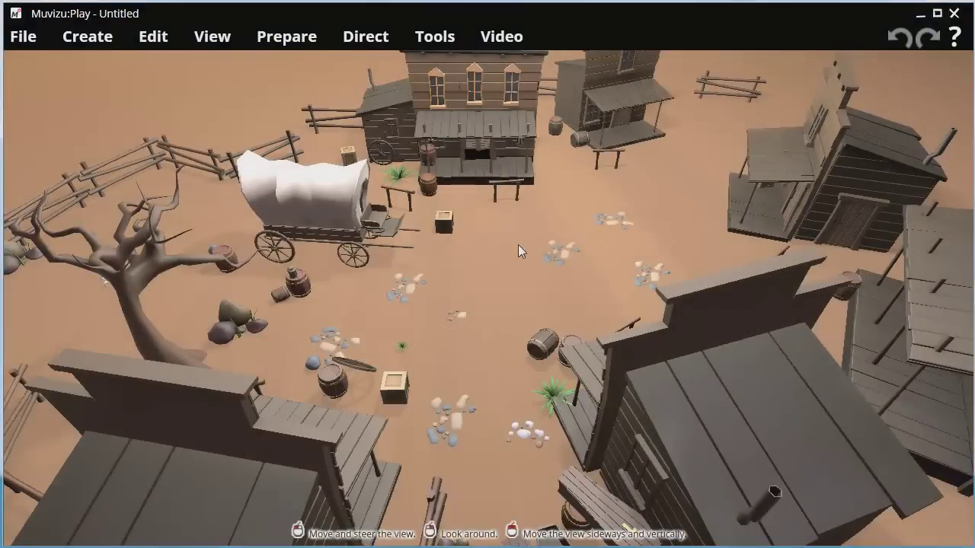
# Add the first listed character, Skinner, on the open ground in front of the covered wagon.
pyautogui.scroll(3, 521, 245)
pyautogui.scroll(5, 527, 250)
pyautogui.moveTo(529, 251); pyautogui.dragTo(531, 168, button='right')
pyautogui.moveTo(525, 255); pyautogui.dragTo(381, 297, button='middle')
pyautogui.scroll(2, 552, 331)
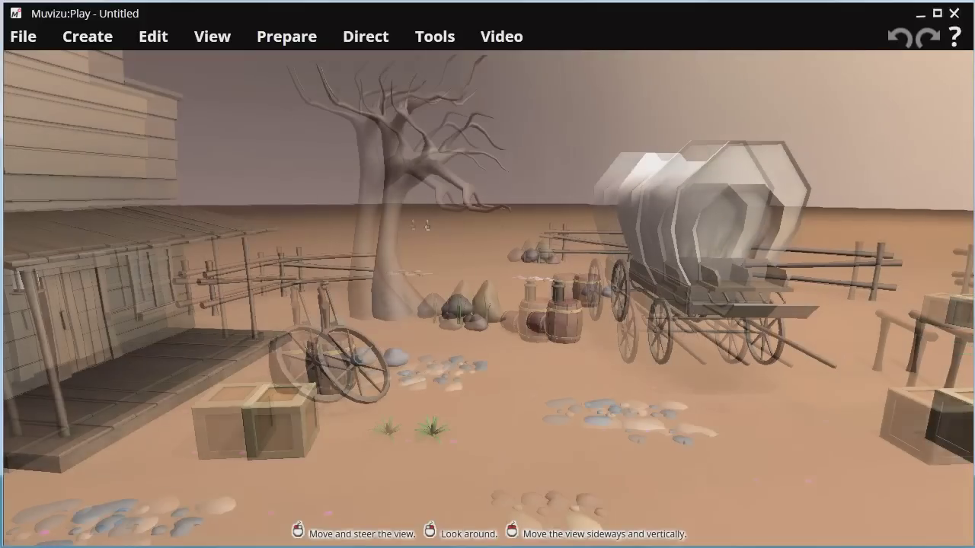
pyautogui.moveTo(488, 274); pyautogui.dragTo(486, 351)
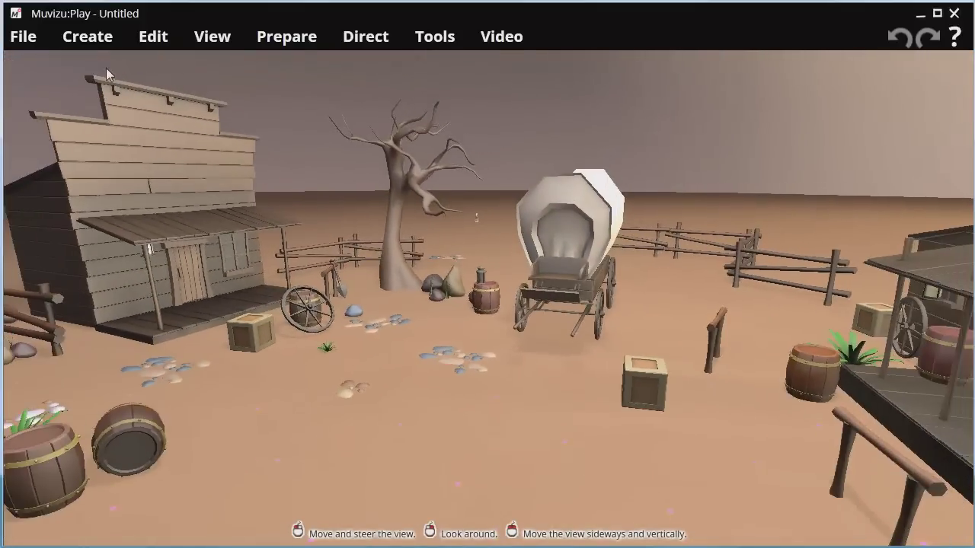
pyautogui.click(108, 38)
pyautogui.click(81, 66)
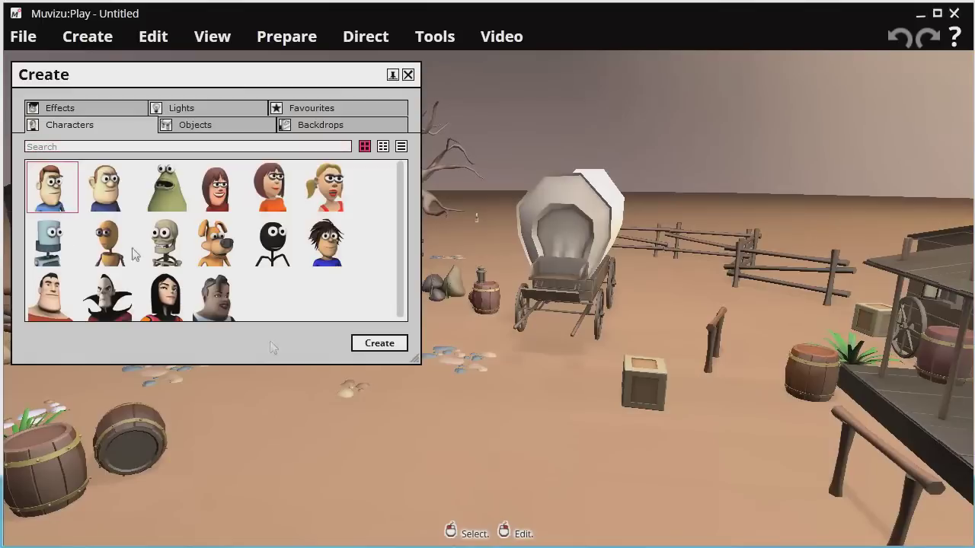
pyautogui.click(384, 345)
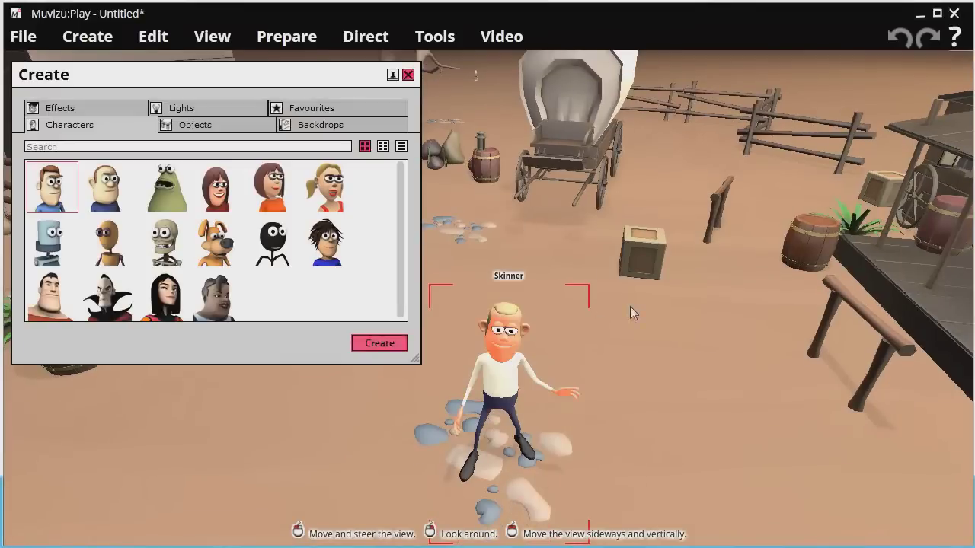
# Edit the Skinner character to wear the Comedy cowboy hat with the arrow through it.
pyautogui.moveTo(630, 306); pyautogui.dragTo(593, 275, button='right')
pyautogui.scroll(-3, 640, 340)
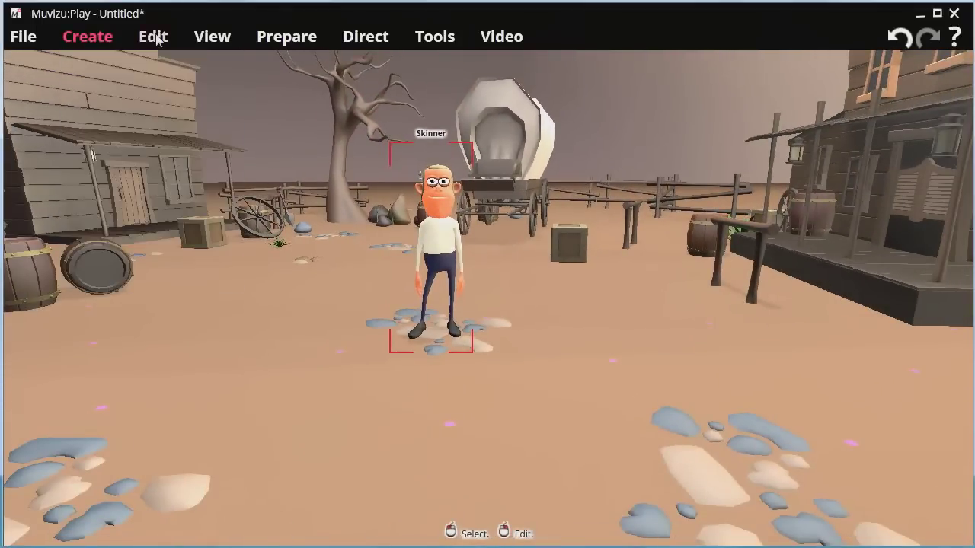
pyautogui.moveTo(157, 43)
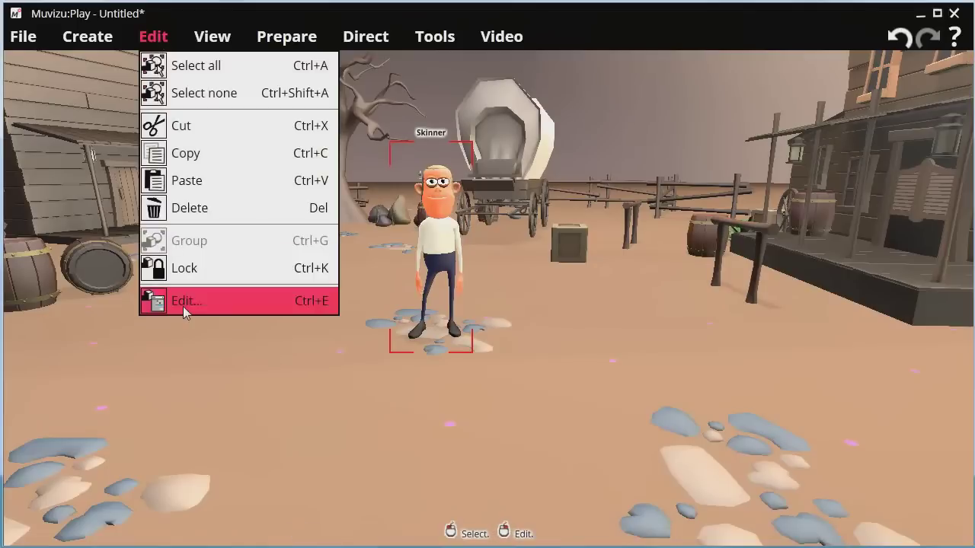
pyautogui.click(183, 306)
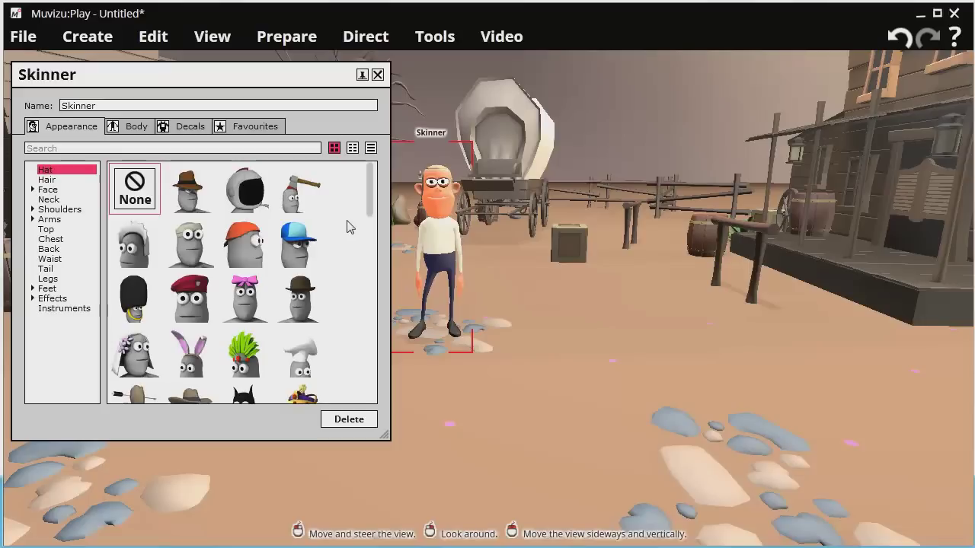
pyautogui.moveTo(371, 207); pyautogui.dragTo(371, 234)
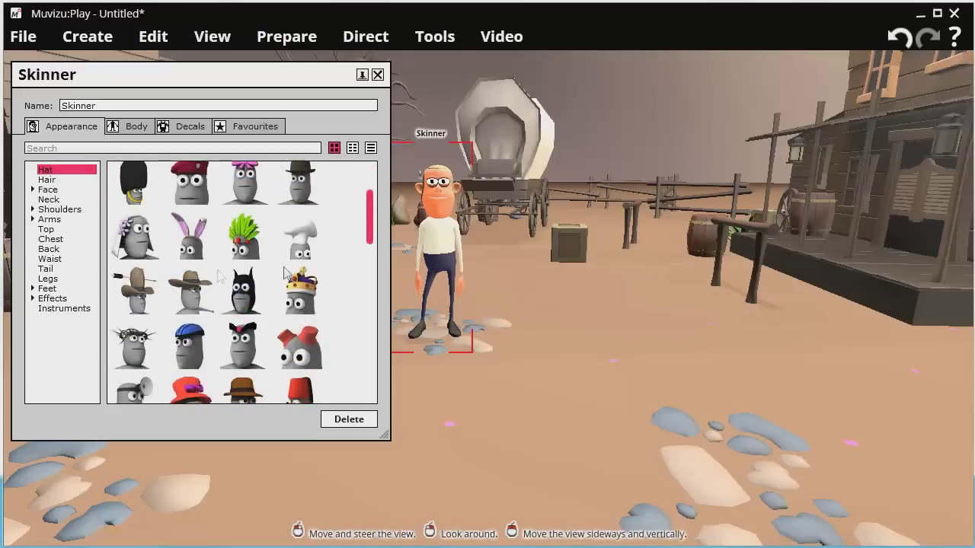
pyautogui.click(150, 286)
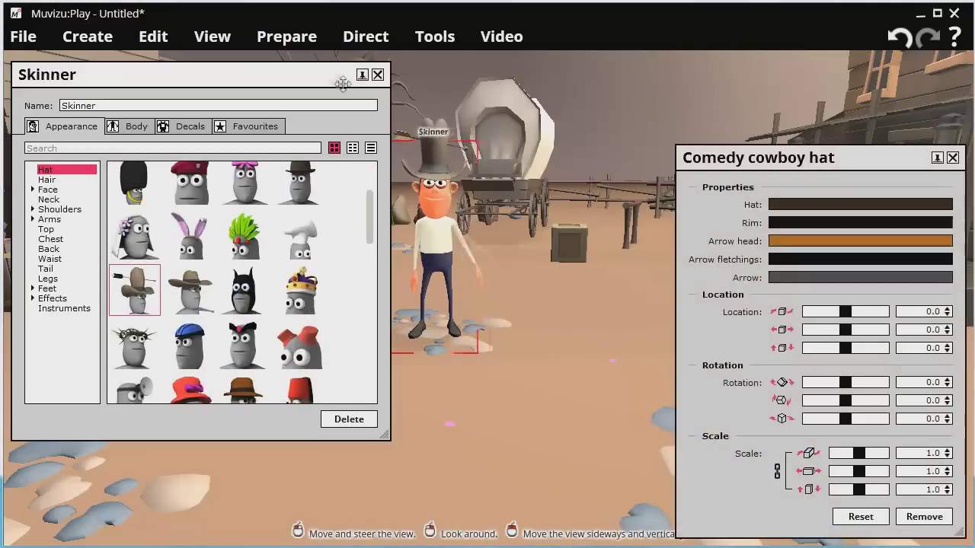
pyautogui.click(377, 74)
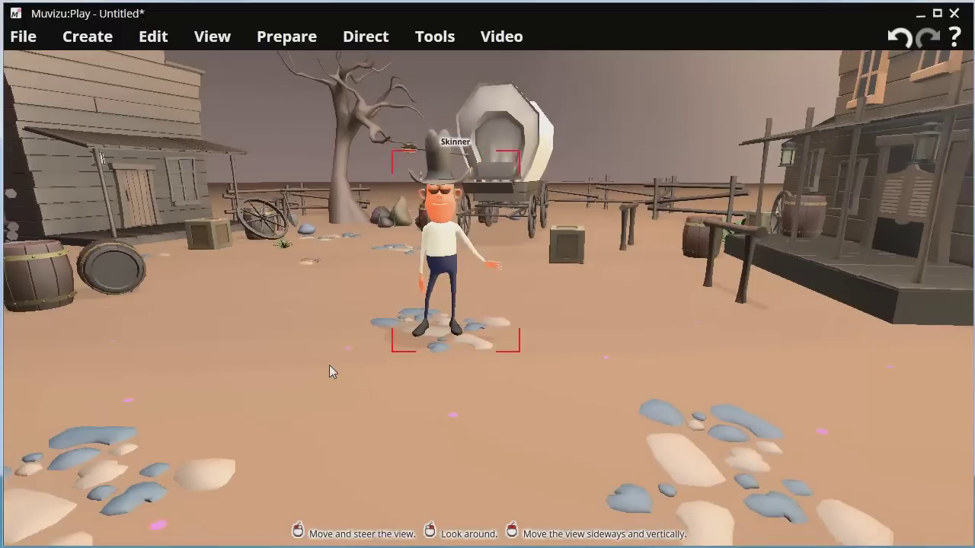
# Add Spurs to Skinner's feet and the Cowboy belt with gun to his waist.
pyautogui.scroll(5, 331, 361)
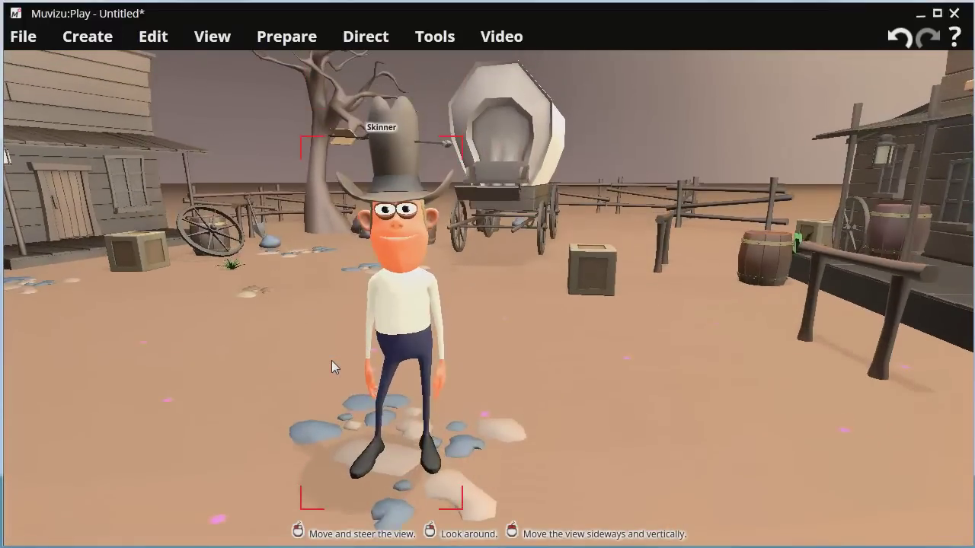
pyautogui.click(153, 37)
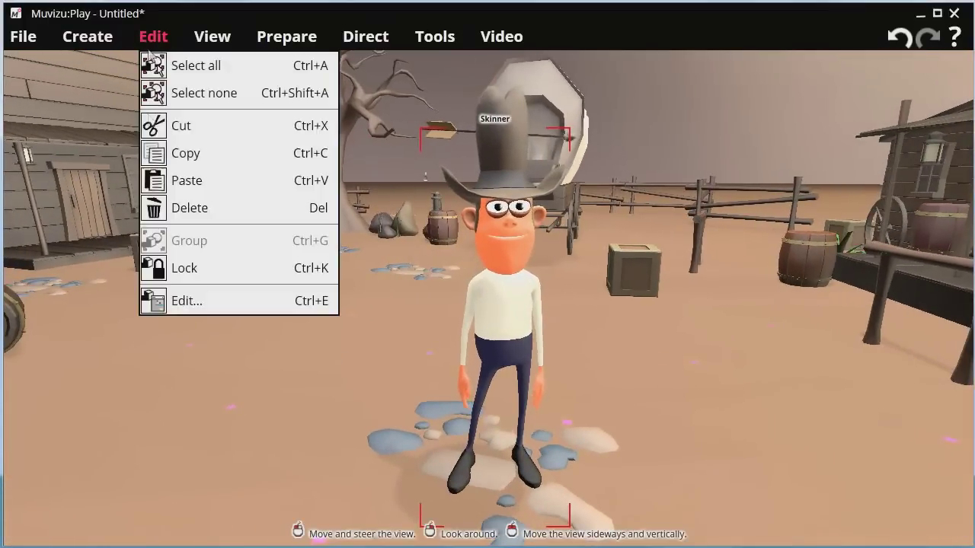
pyautogui.click(174, 300)
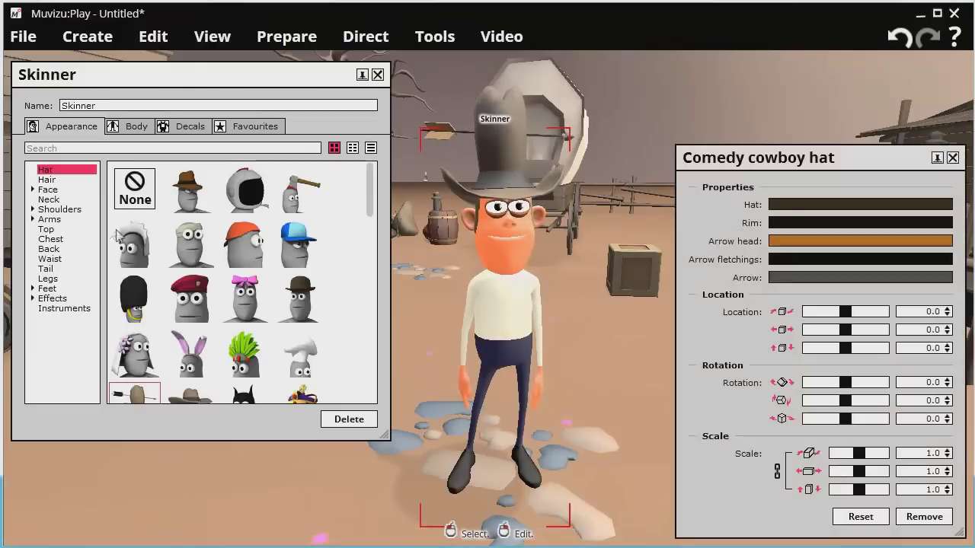
pyautogui.click(47, 289)
pyautogui.click(150, 305)
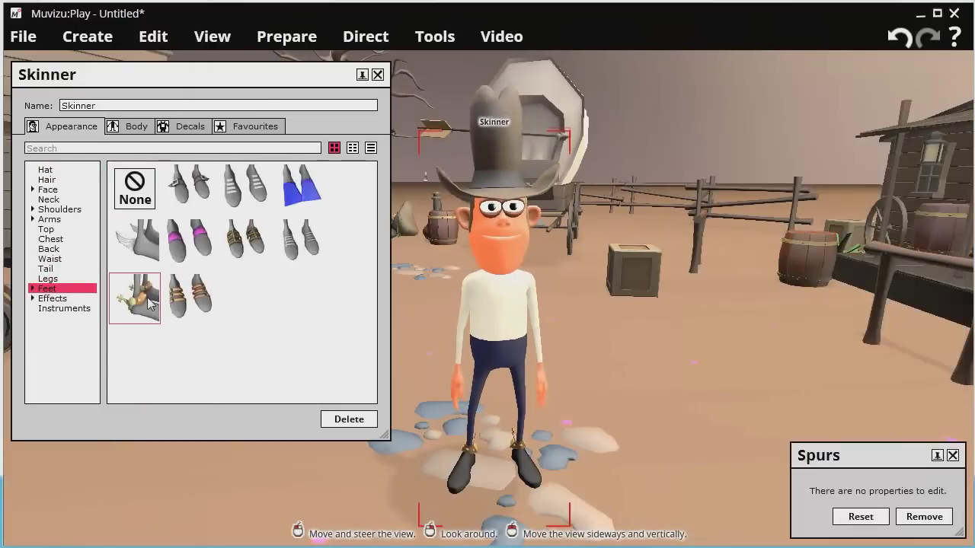
pyautogui.click(50, 259)
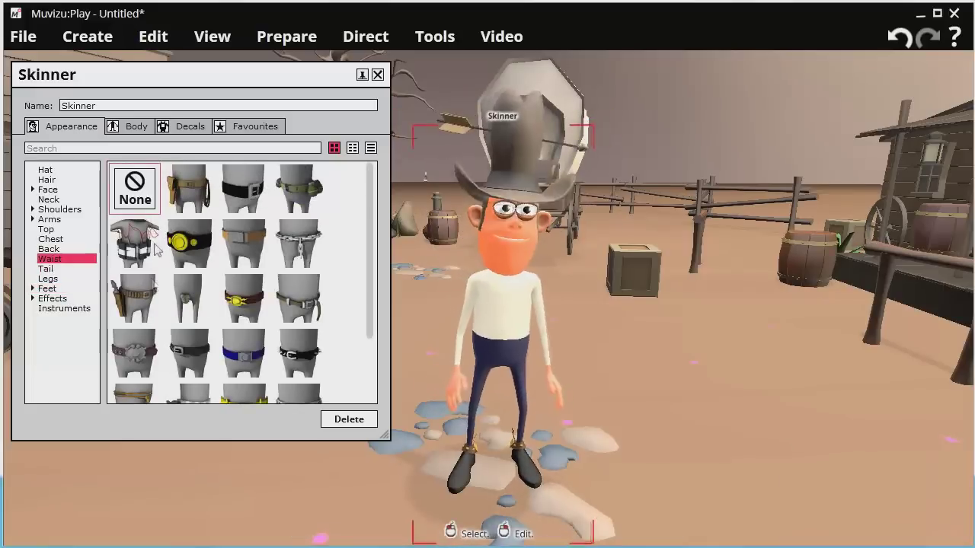
pyautogui.click(135, 297)
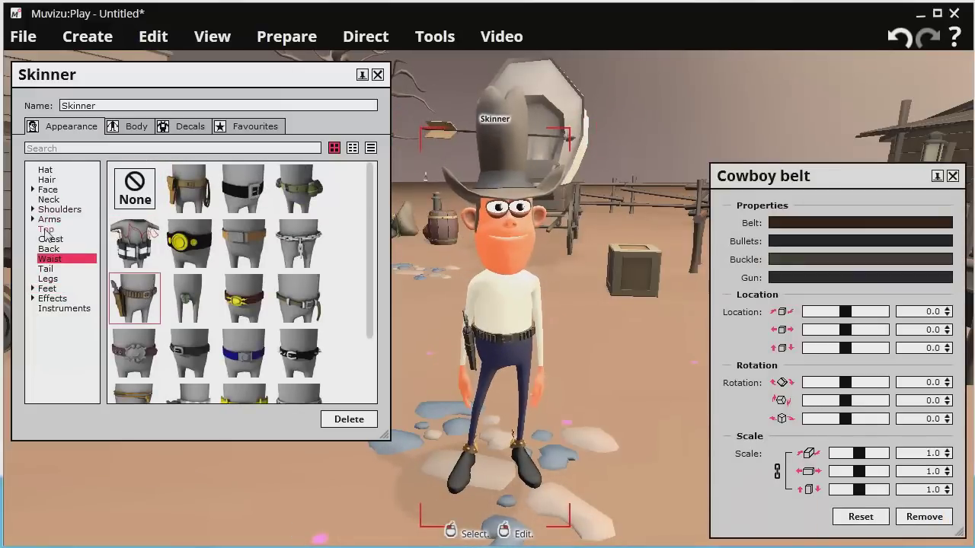
# Put the Pilot scarf around Skinner's neck and finish editing the character.
pyautogui.click(48, 199)
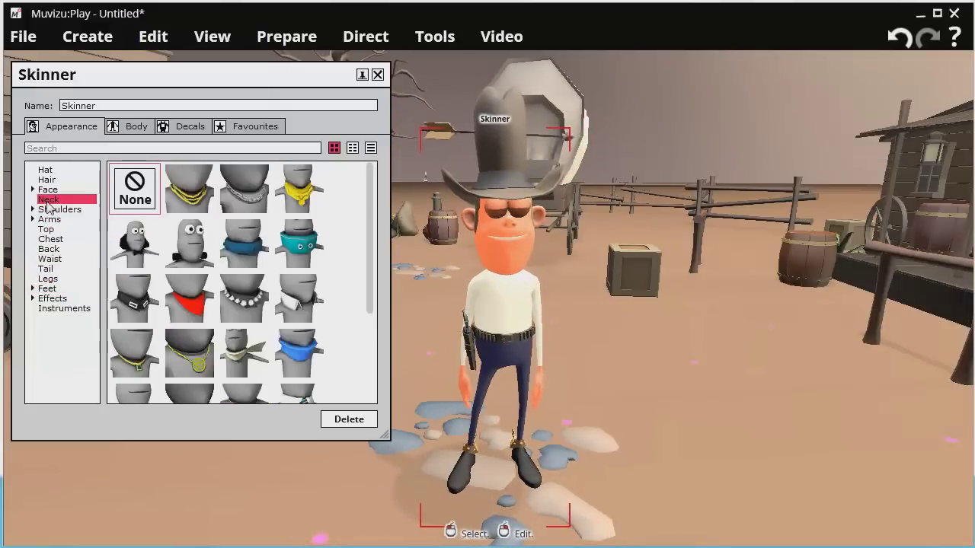
pyautogui.click(239, 351)
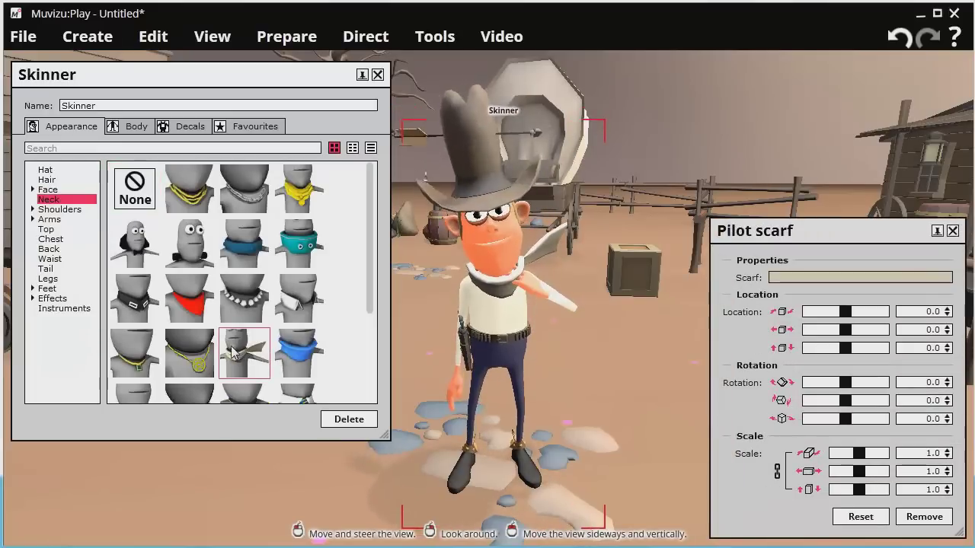
pyautogui.click(377, 74)
# Record about 11 seconds of sound from the microphone into Audio track 1.
pyautogui.moveTo(351, 293); pyautogui.dragTo(501, 379)
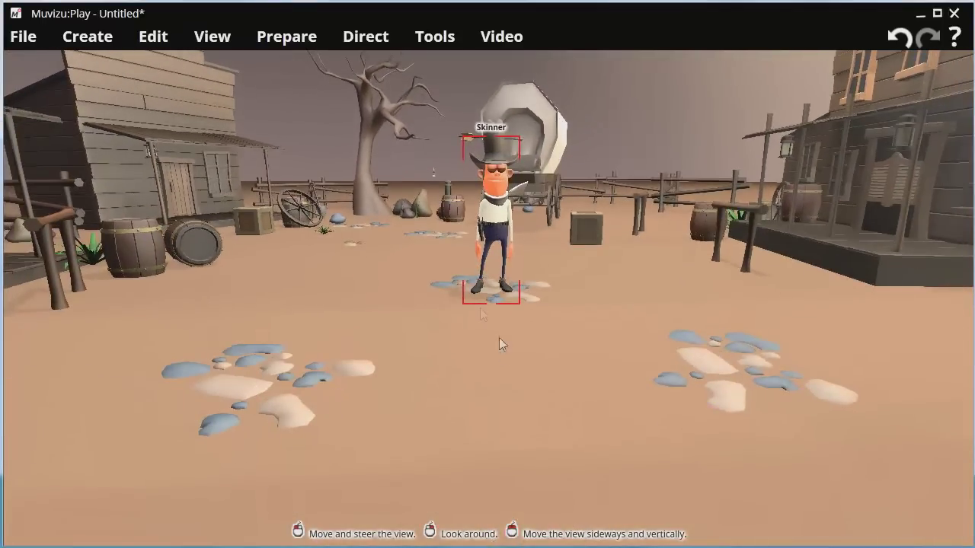
pyautogui.click(279, 36)
pyautogui.click(305, 63)
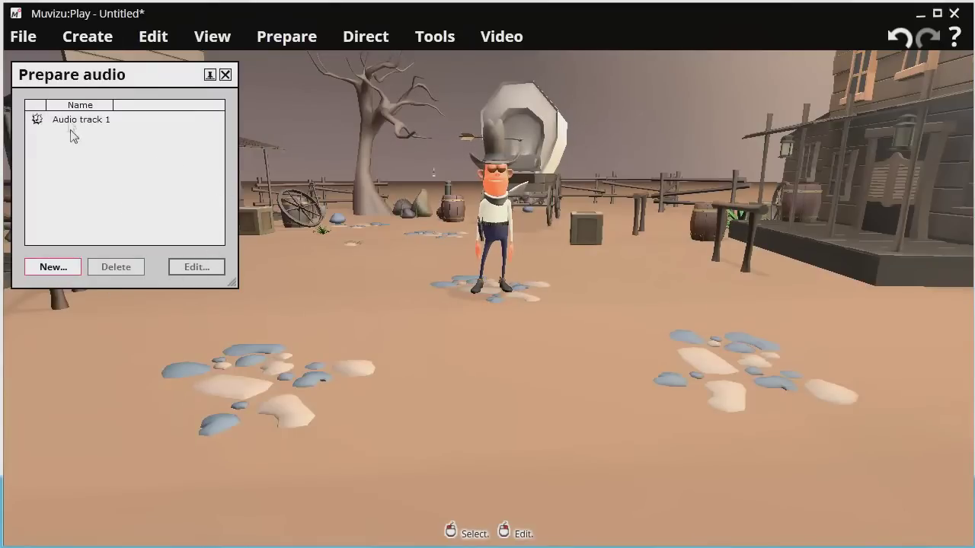
pyautogui.click(72, 121)
pyautogui.click(191, 268)
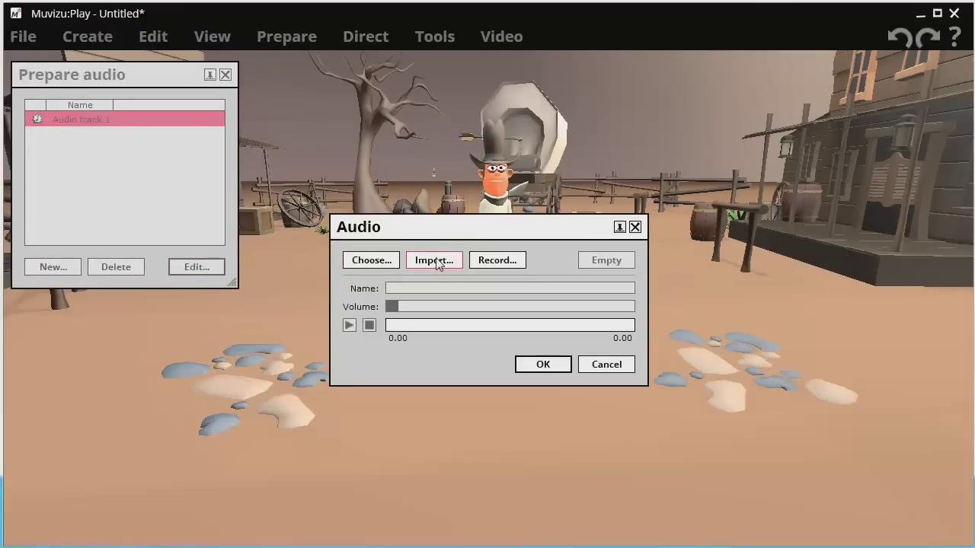
pyautogui.click(491, 260)
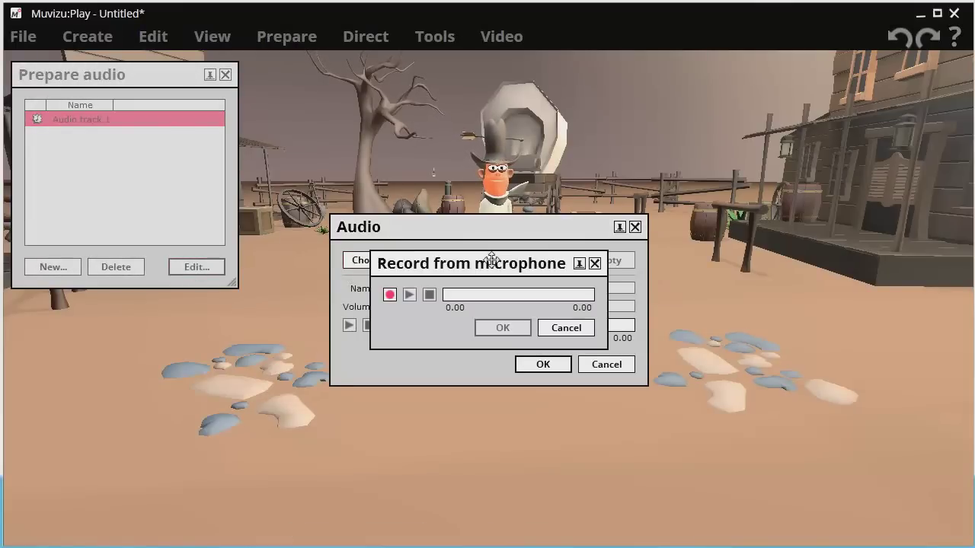
pyautogui.click(391, 298)
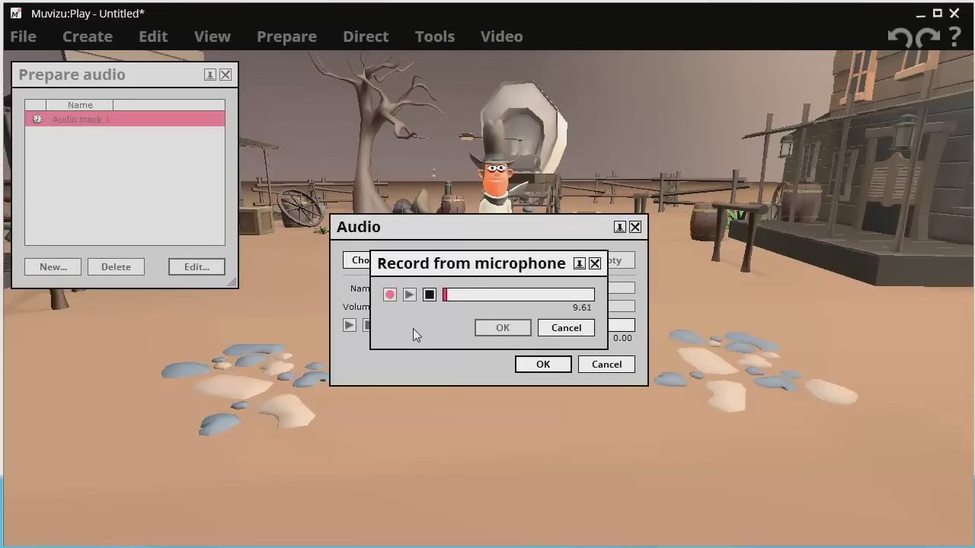
pyautogui.click(430, 296)
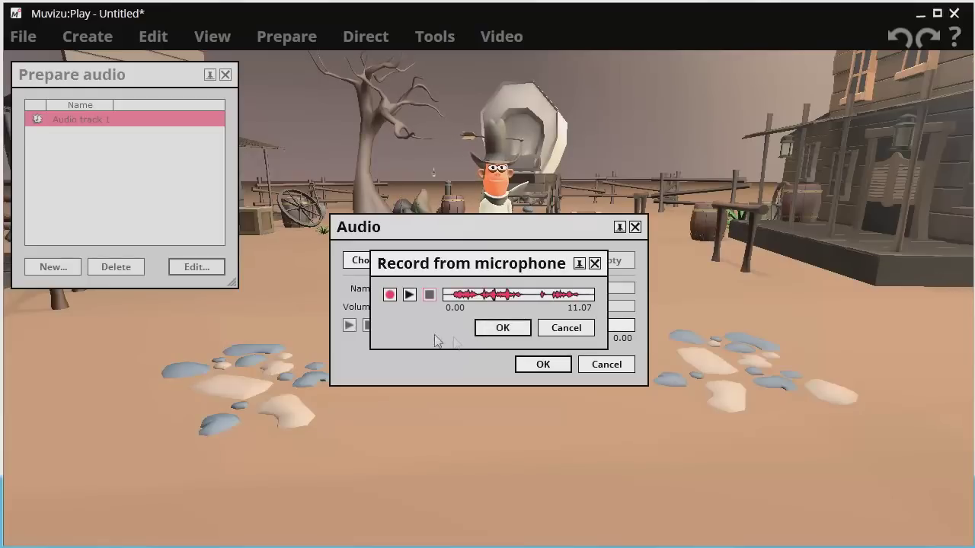
pyautogui.click(501, 330)
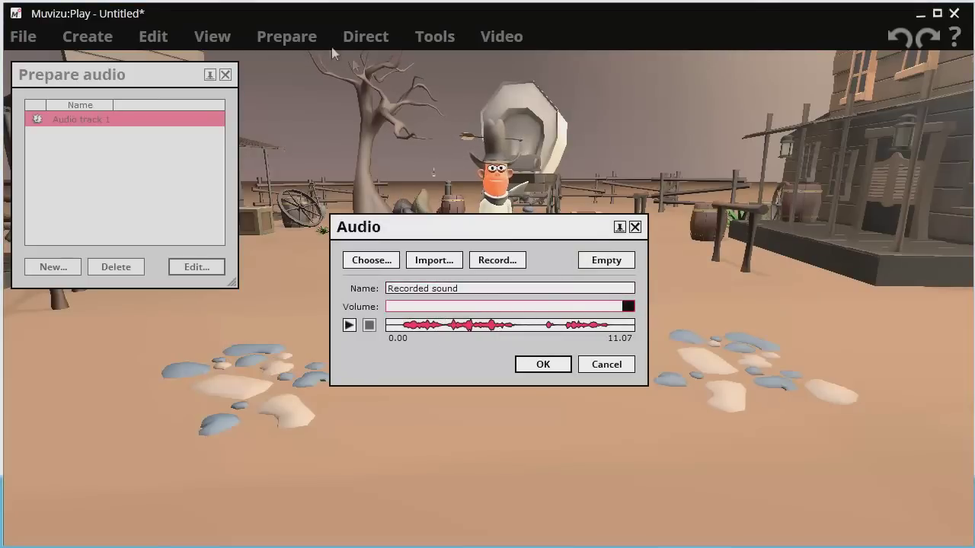
pyautogui.click(547, 365)
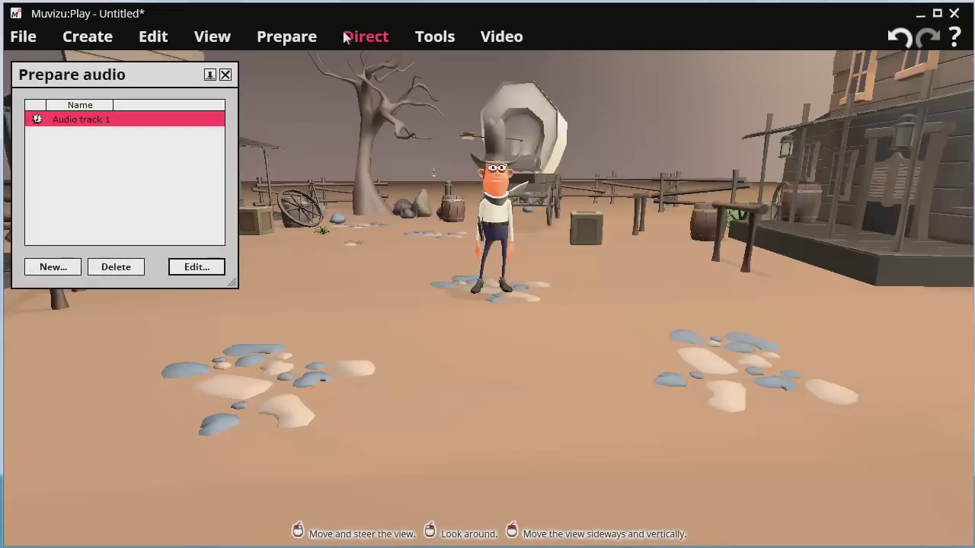
# Prepare Skinner's dialogue by lip-syncing the character to Audio track 1.
pyautogui.click(308, 40)
pyautogui.click(310, 96)
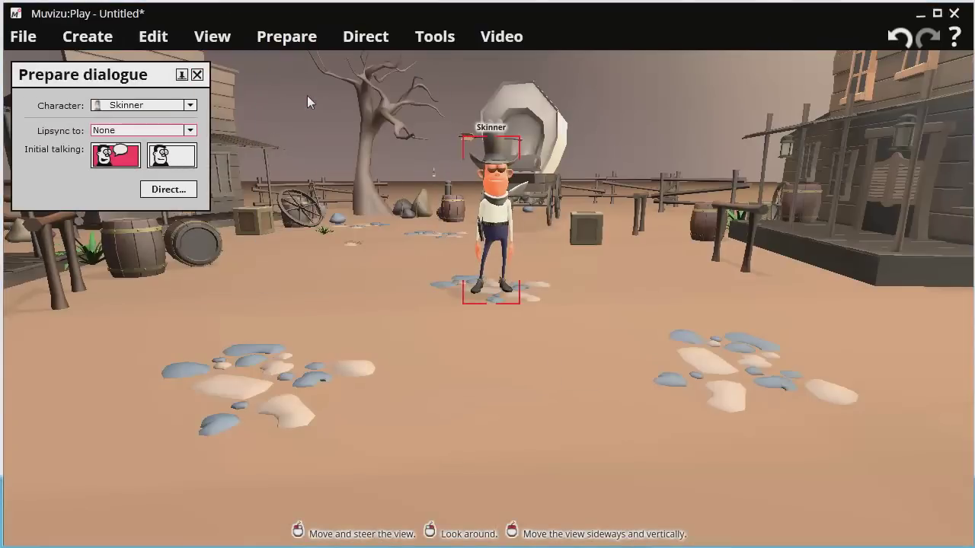
pyautogui.click(191, 131)
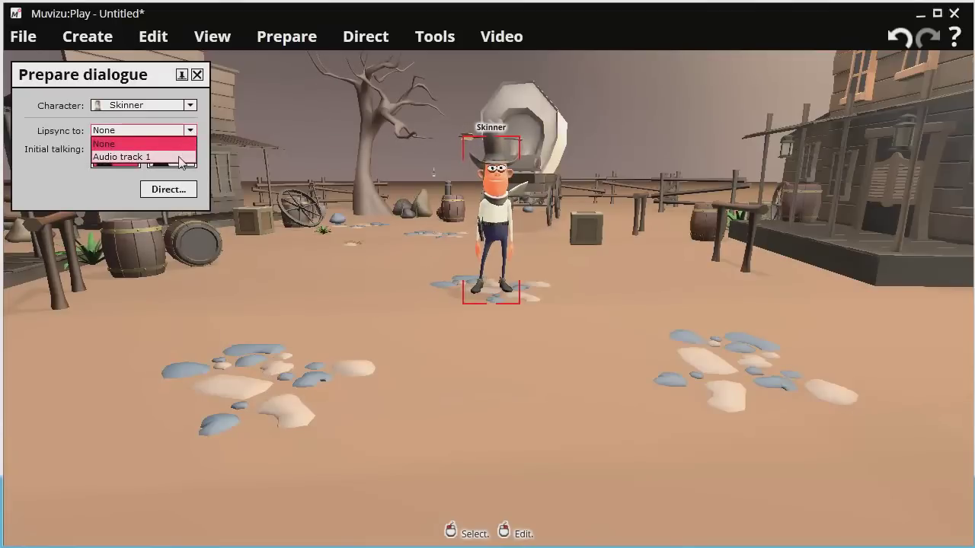
pyautogui.click(181, 158)
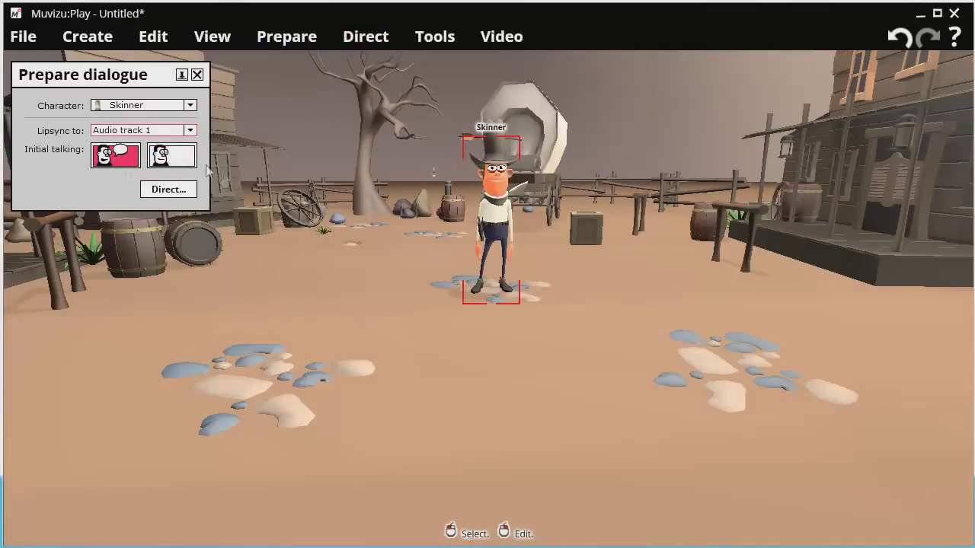
# Place Skinner farther back beside the covered wagon, and record his movement as he comes forward into the foreground.
pyautogui.moveTo(495, 222); pyautogui.dragTo(454, 195)
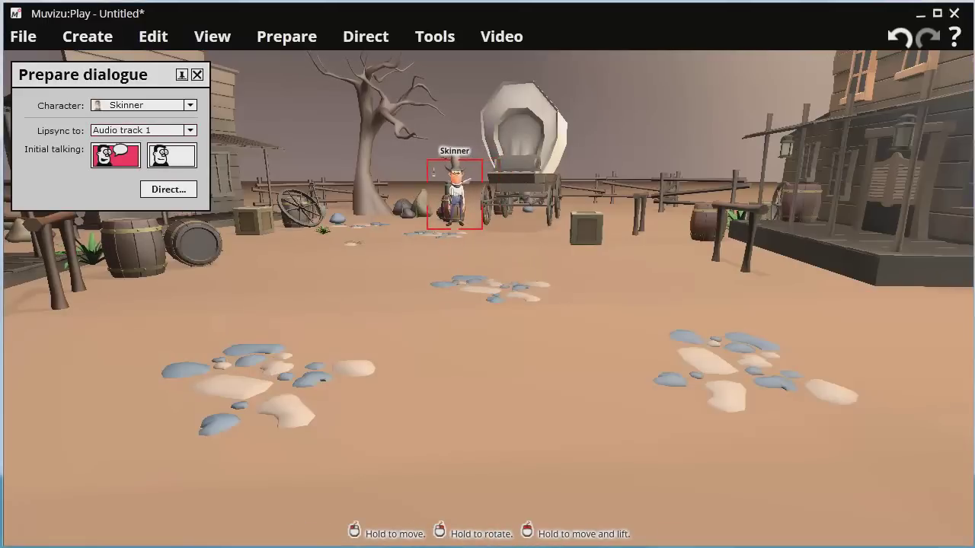
pyautogui.click(366, 47)
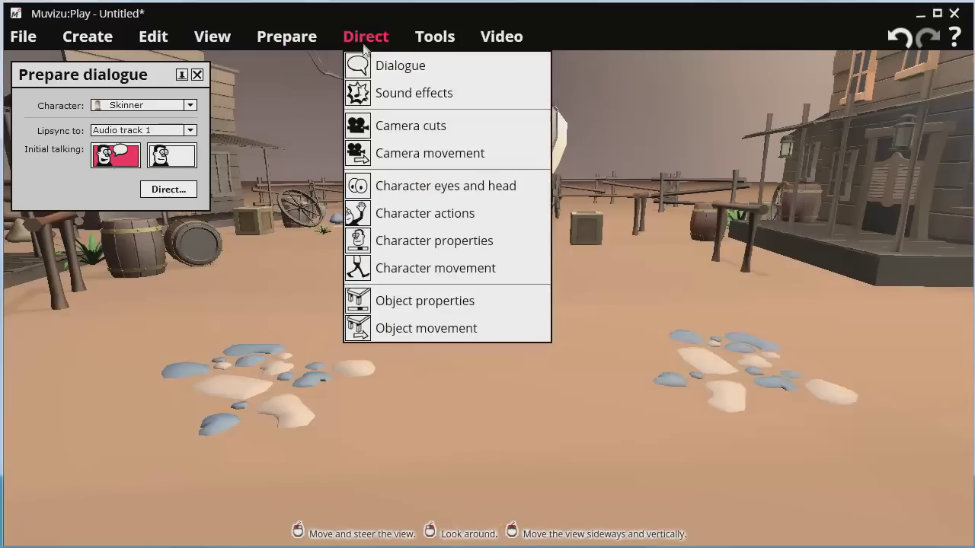
pyautogui.click(421, 268)
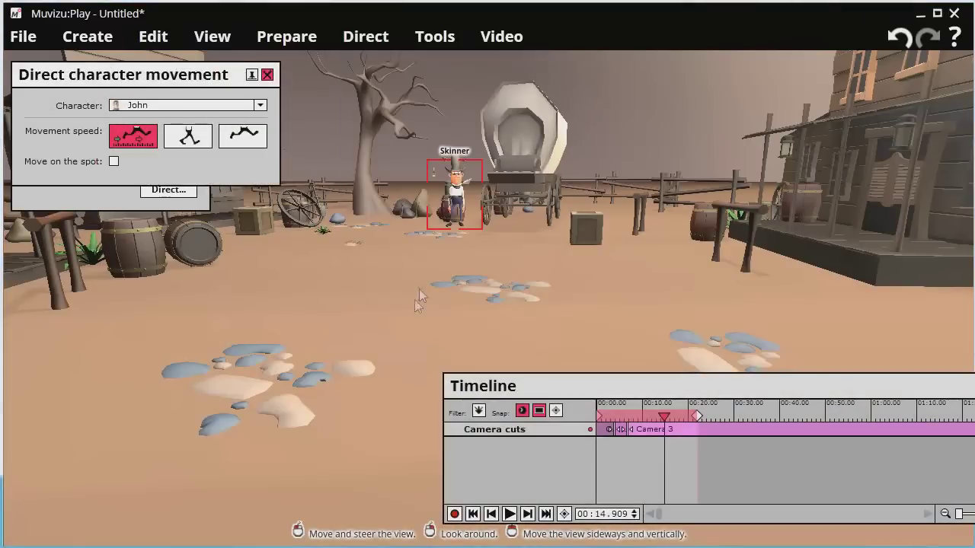
pyautogui.click(454, 515)
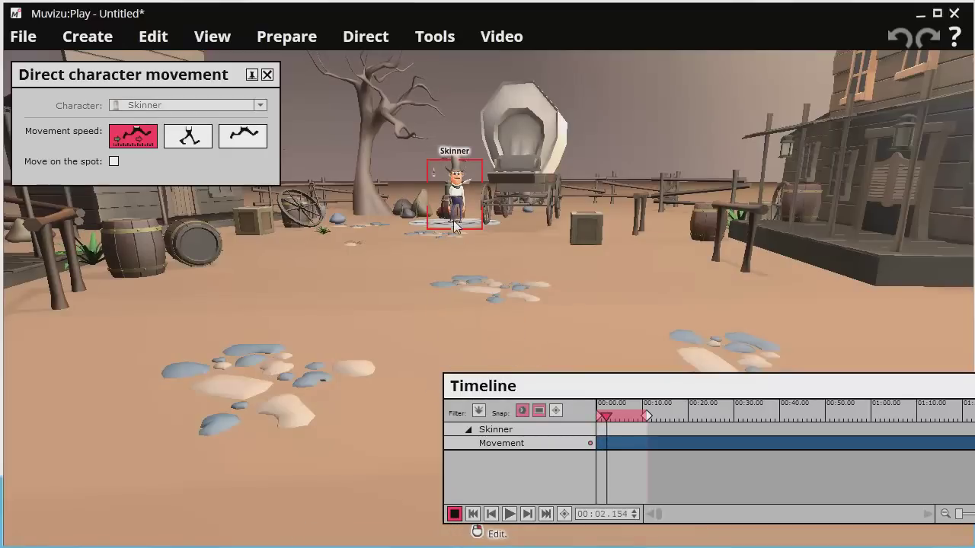
pyautogui.moveTo(455, 225); pyautogui.dragTo(437, 357)
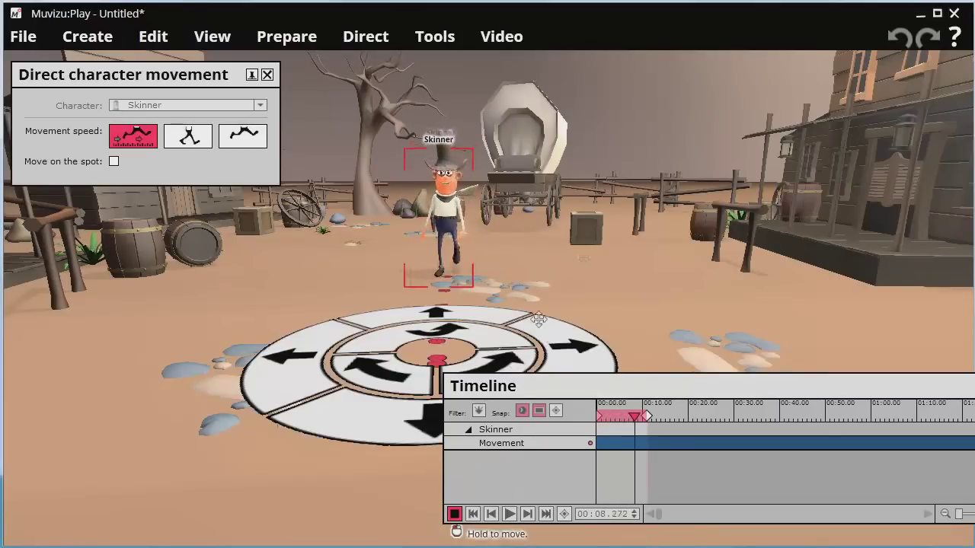
pyautogui.click(455, 515)
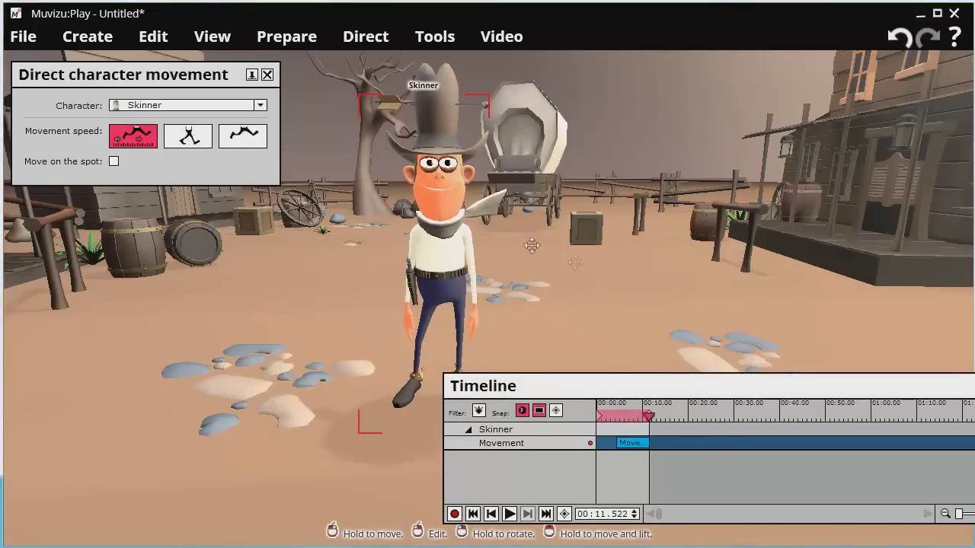
# Open the full timeline and extend the end marker of the animation to about 18 seconds.
pyautogui.moveTo(635, 316); pyautogui.dragTo(630, 276)
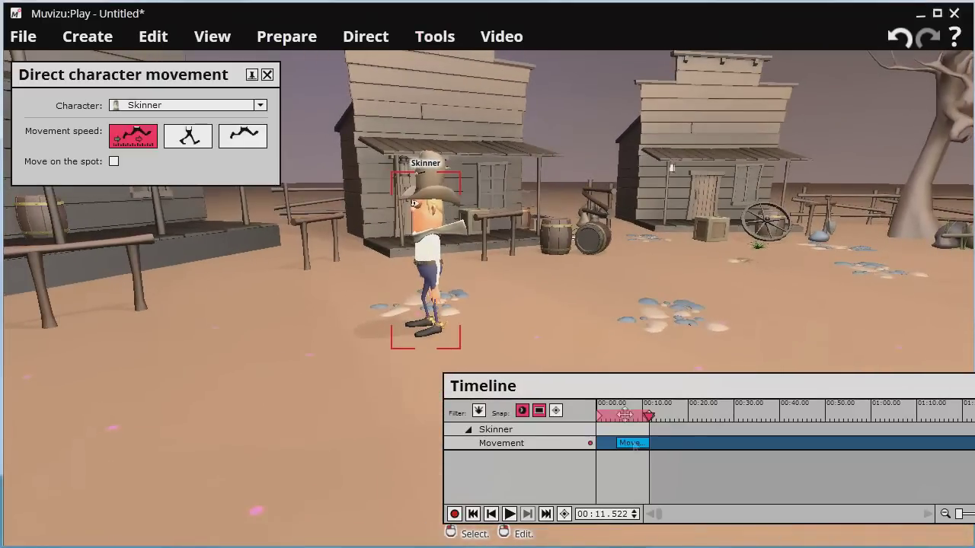
pyautogui.click(440, 36)
pyautogui.click(454, 64)
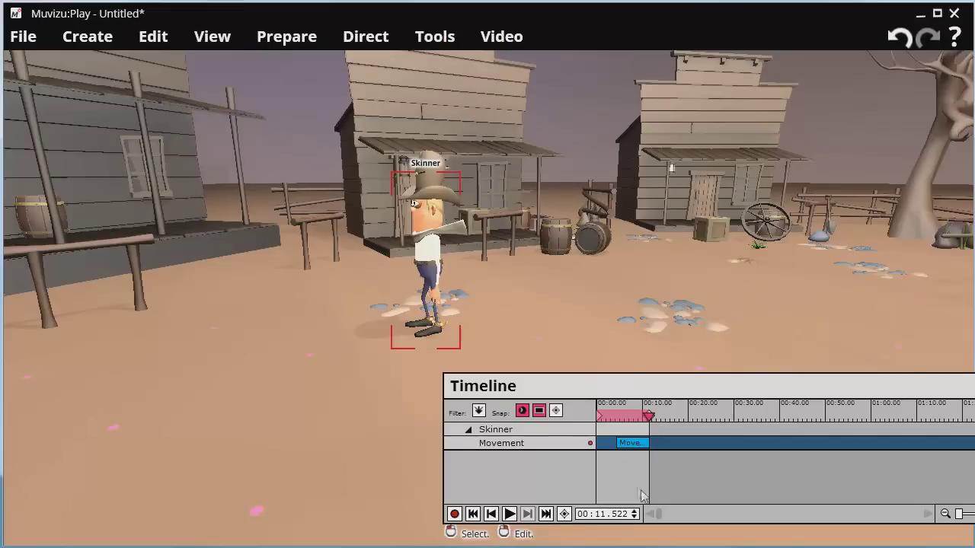
pyautogui.click(593, 471)
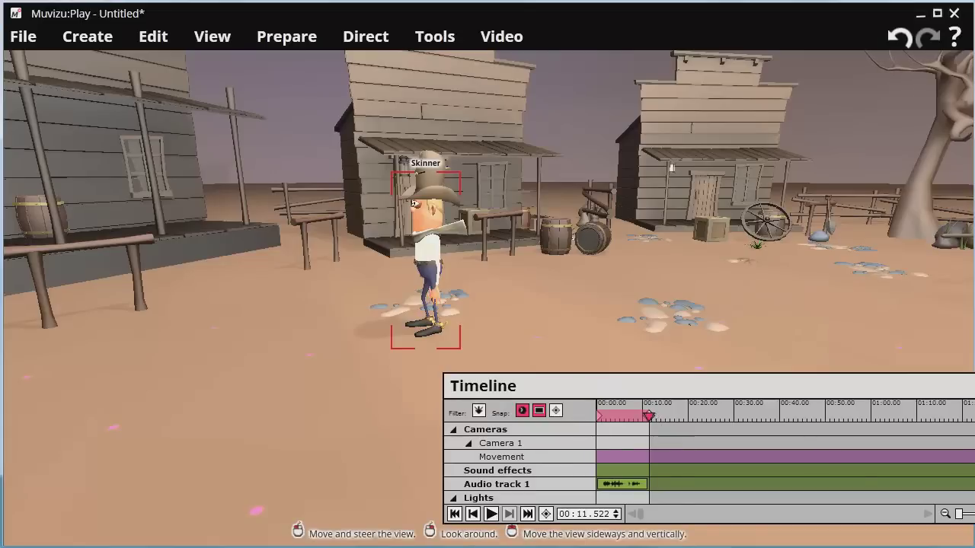
pyautogui.scroll(-10, 708, 464)
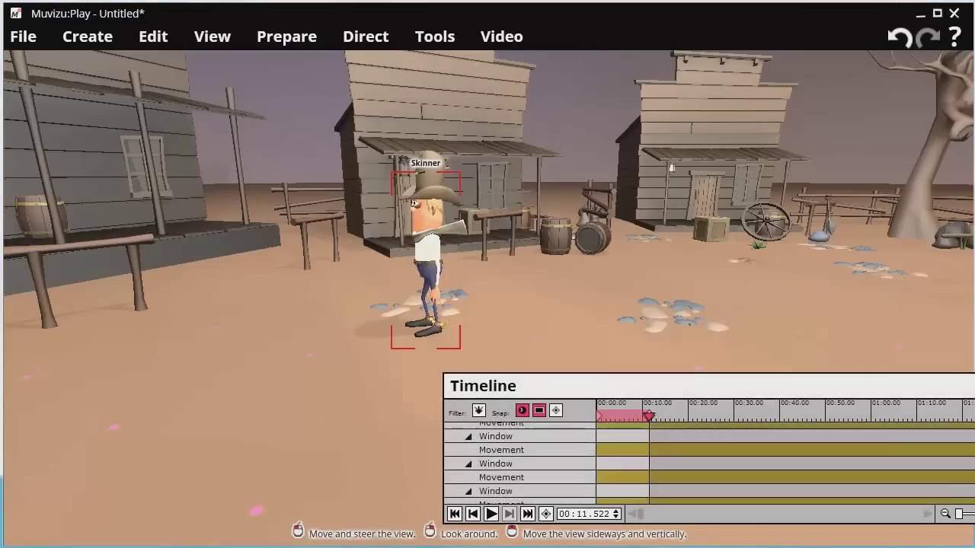
pyautogui.scroll(10, 708, 463)
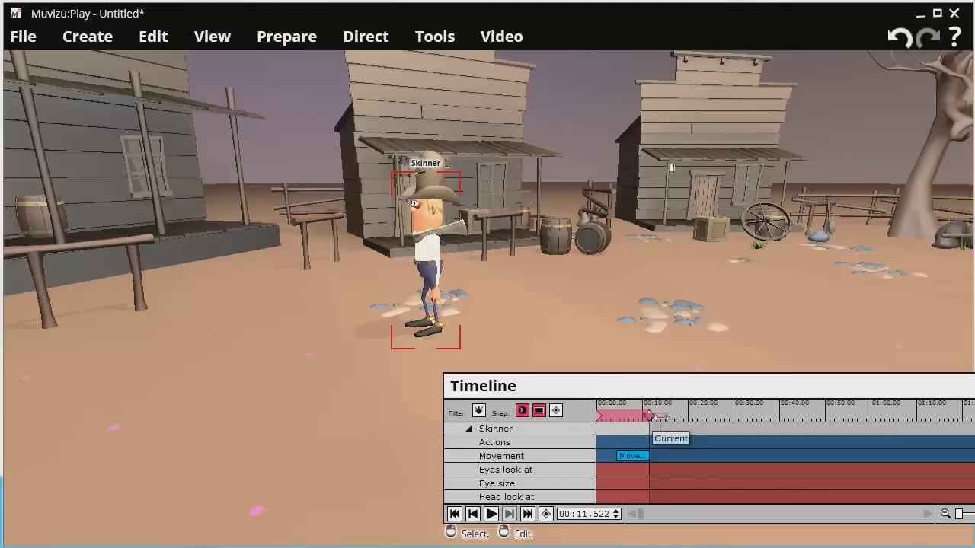
pyautogui.moveTo(652, 416); pyautogui.dragTo(679, 416)
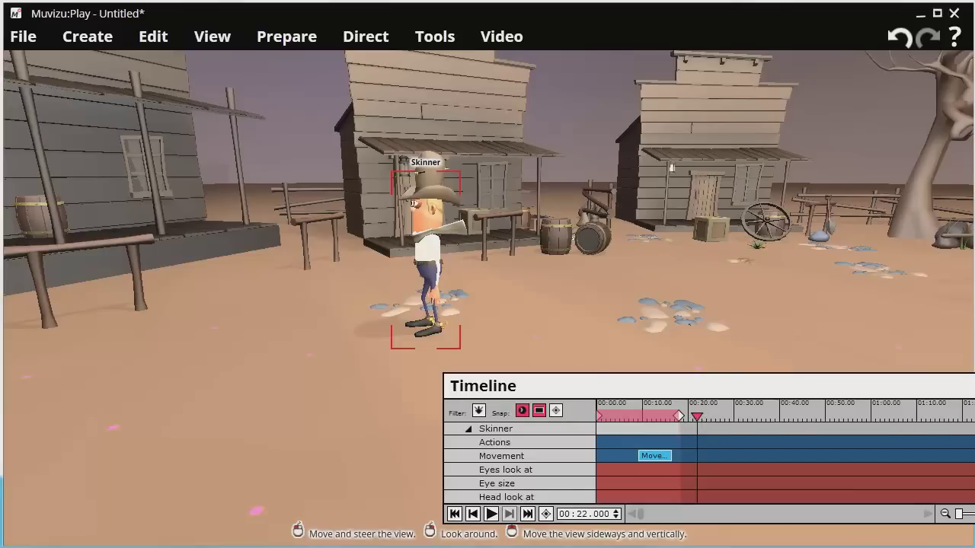
# Shift Skinner's movement clip on the timeline so that it starts at about 2 seconds.
pyautogui.scroll(5, 710, 462)
pyautogui.scroll(-5, 710, 461)
pyautogui.moveTo(677, 417); pyautogui.dragTo(640, 423)
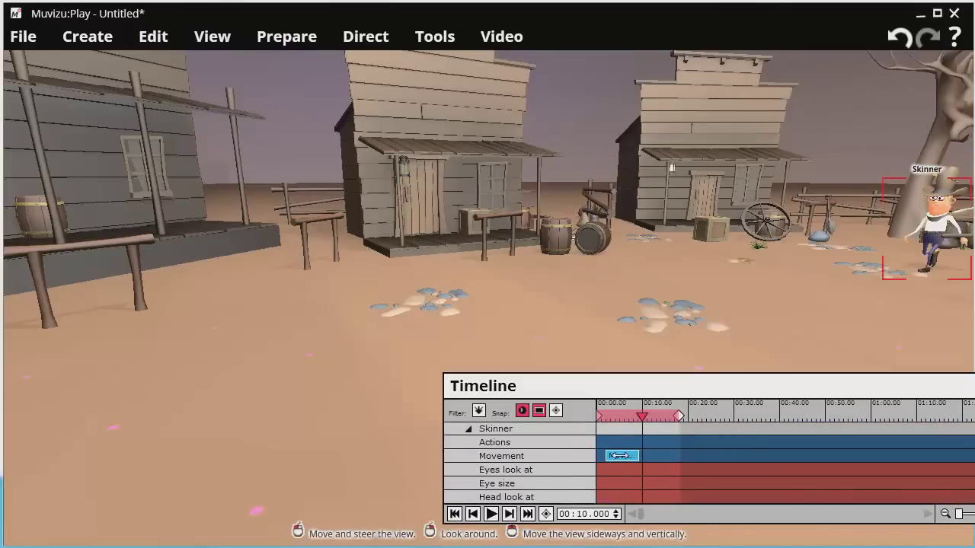
pyautogui.click(638, 421)
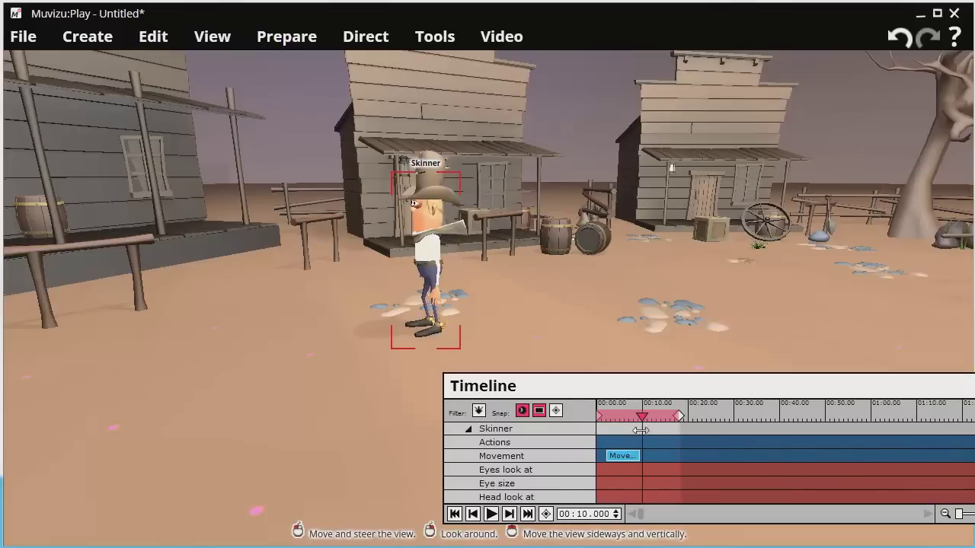
# Shift the sound clip on Audio track 1 so that it starts at about 5 seconds.
pyautogui.click(624, 417)
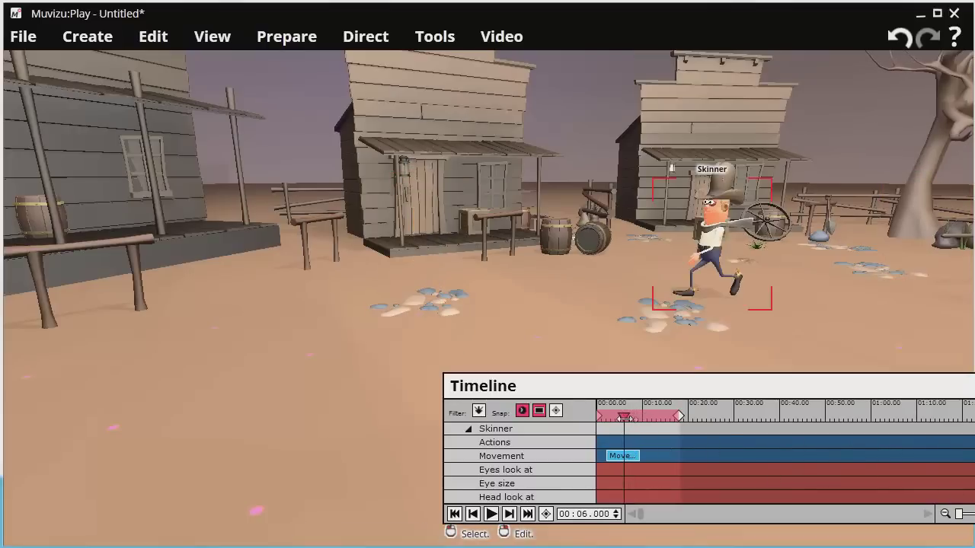
pyautogui.scroll(10, 708, 463)
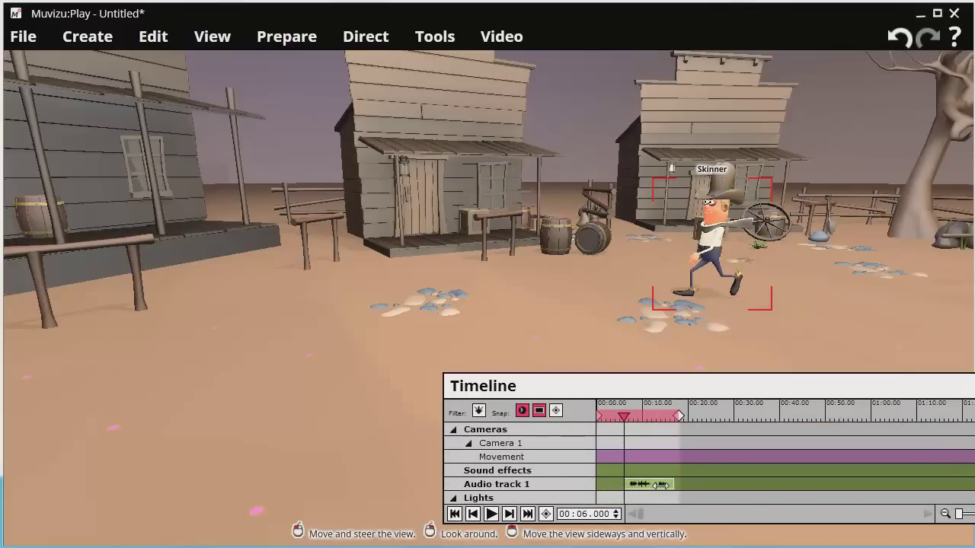
pyautogui.click(960, 514)
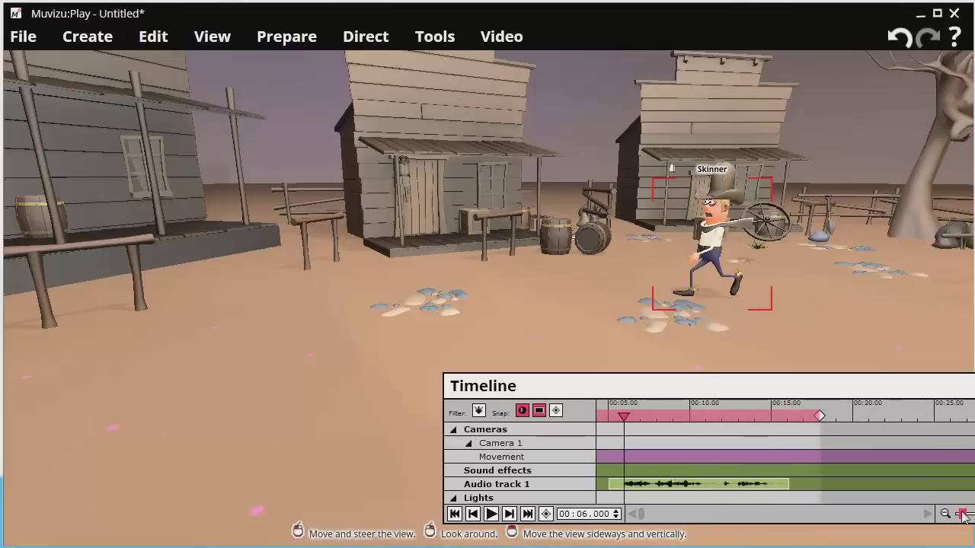
pyautogui.moveTo(963, 516); pyautogui.dragTo(959, 518)
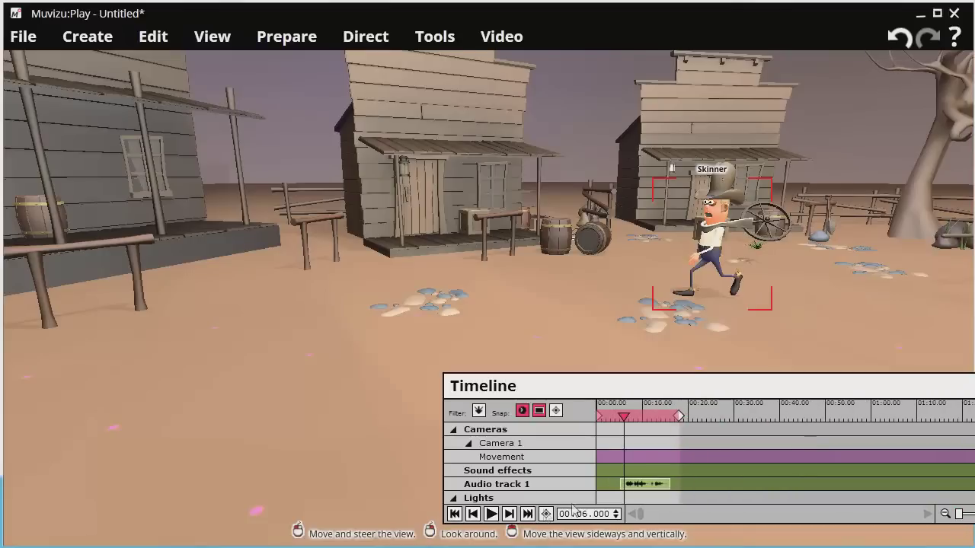
# Preview Skinner's walk and lip-sync by scrubbing the timeline from the start to 16 seconds.
pyautogui.click(473, 515)
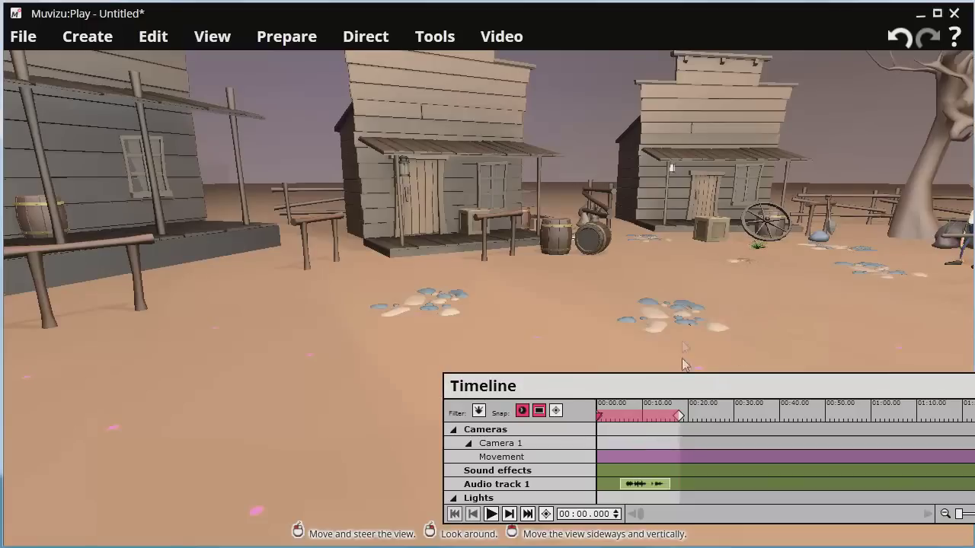
pyautogui.moveTo(713, 293); pyautogui.dragTo(754, 351)
pyautogui.moveTo(773, 285); pyautogui.dragTo(763, 300)
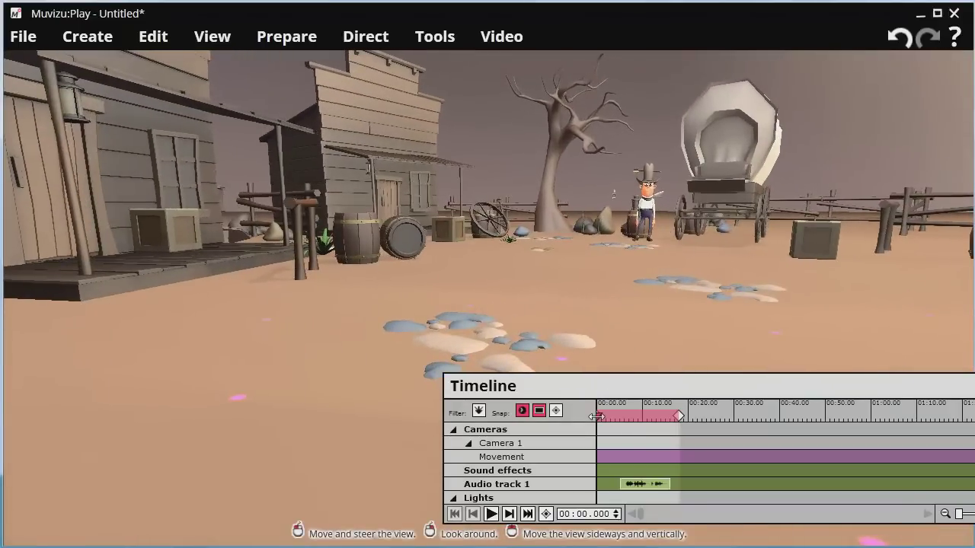
pyautogui.moveTo(596, 416); pyautogui.dragTo(671, 420)
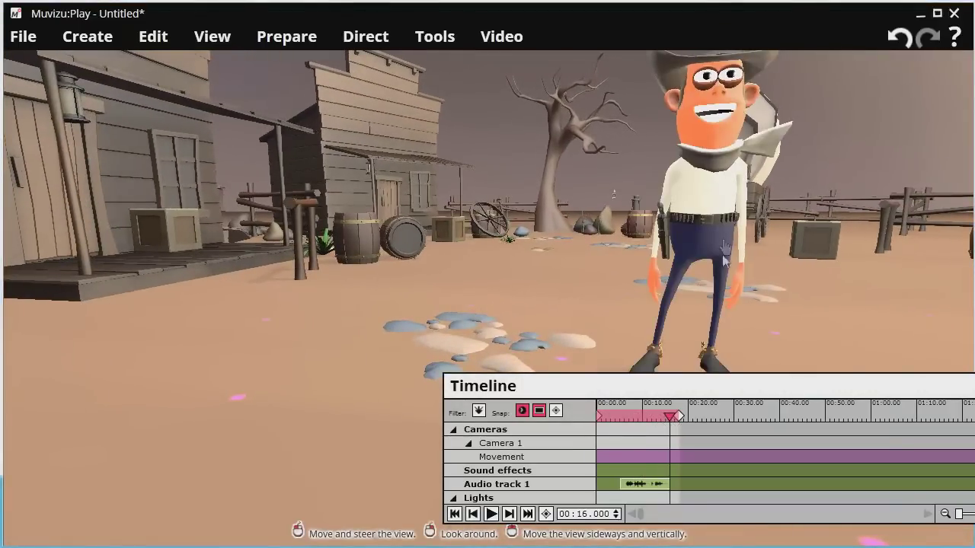
# Close the timeline and move Skinner sideways onto the patch of stones in the foreground, away from the wagon.
pyautogui.moveTo(728, 249); pyautogui.dragTo(754, 213)
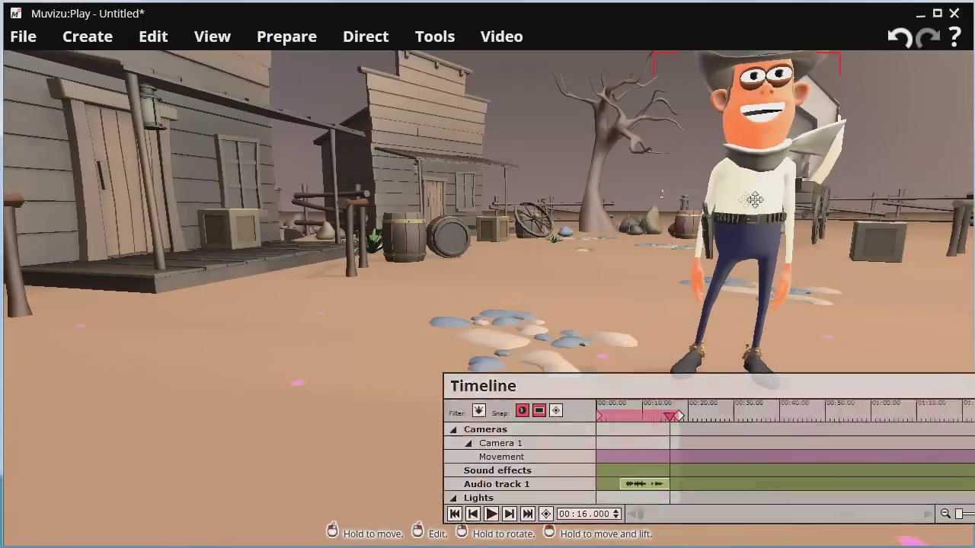
pyautogui.rightClick(754, 200)
pyautogui.click(377, 74)
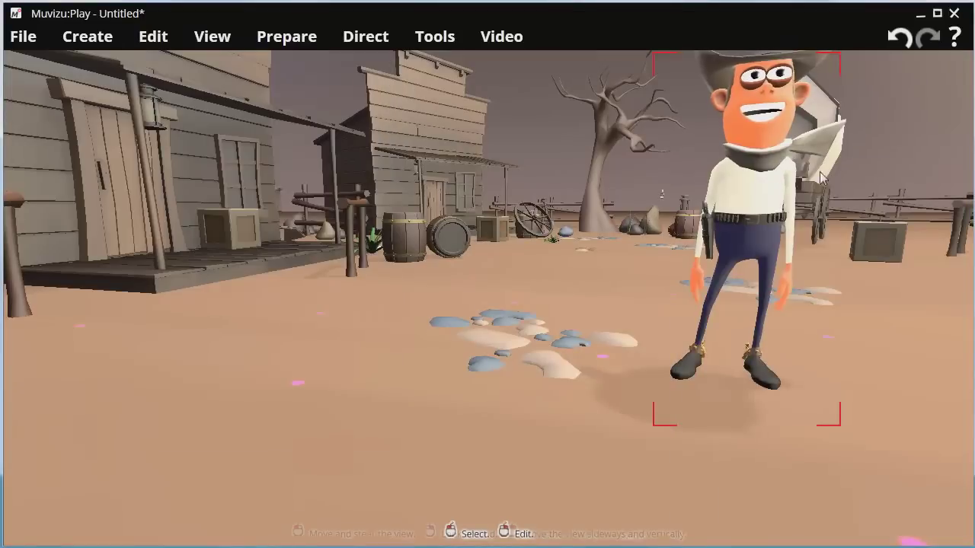
pyautogui.moveTo(766, 200); pyautogui.dragTo(550, 207)
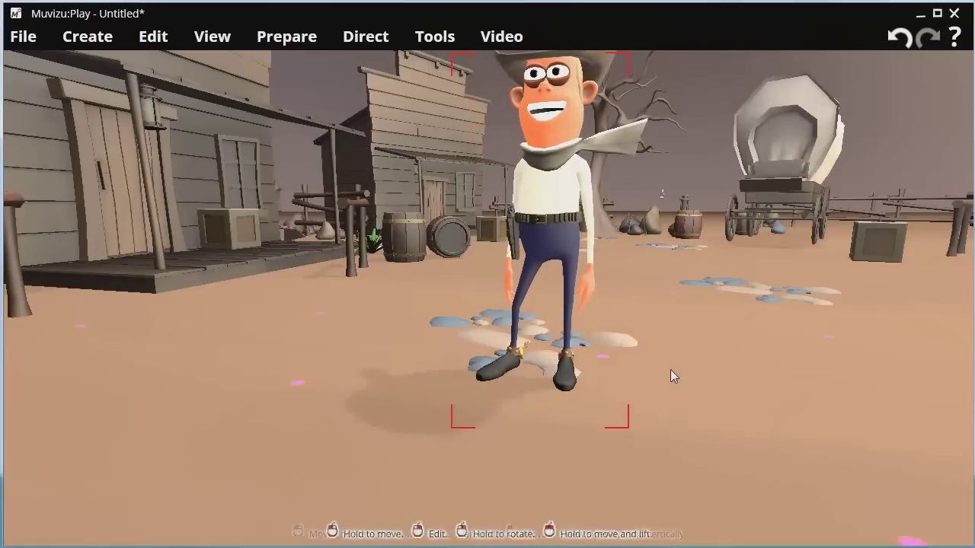
pyautogui.moveTo(670, 370); pyautogui.dragTo(666, 396)
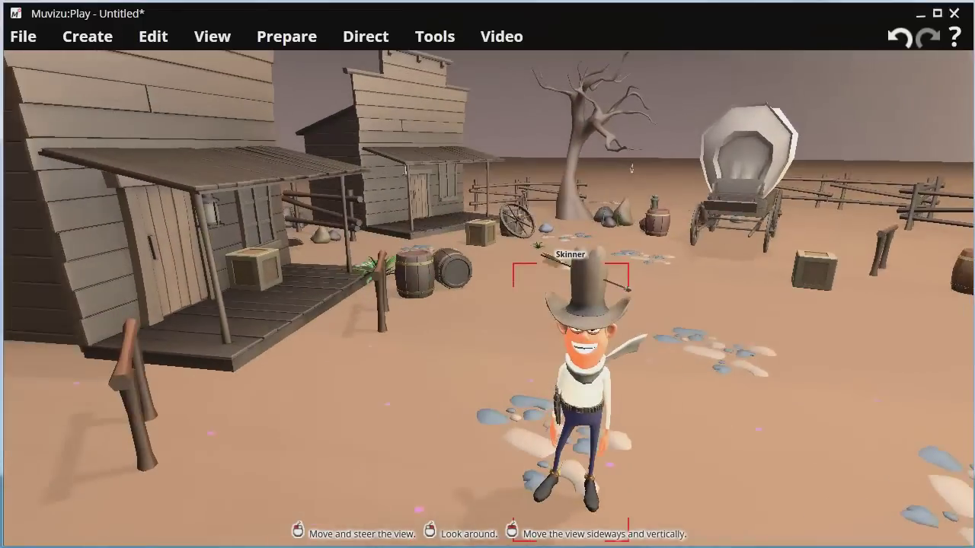
pyautogui.moveTo(666, 449); pyautogui.dragTo(674, 378)
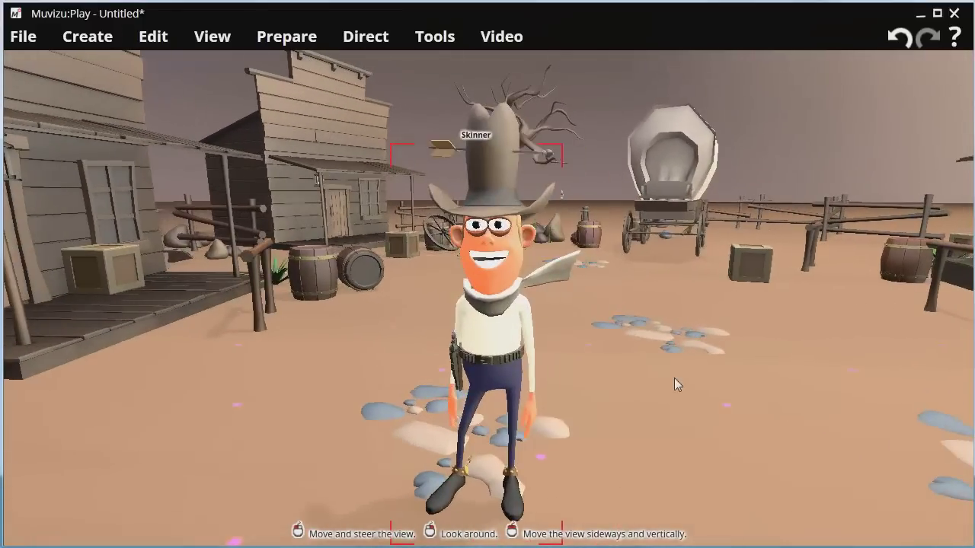
pyautogui.scroll(-2, 394, 64)
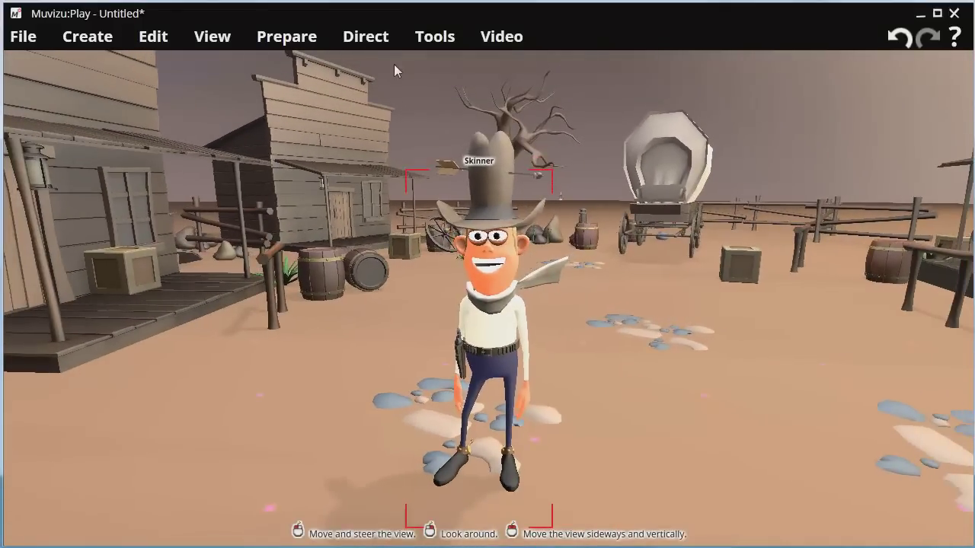
# Record Skinner's head direction from the start of the timeline, turning his head to one side, across to the other and back.
pyautogui.click(366, 37)
pyautogui.click(390, 188)
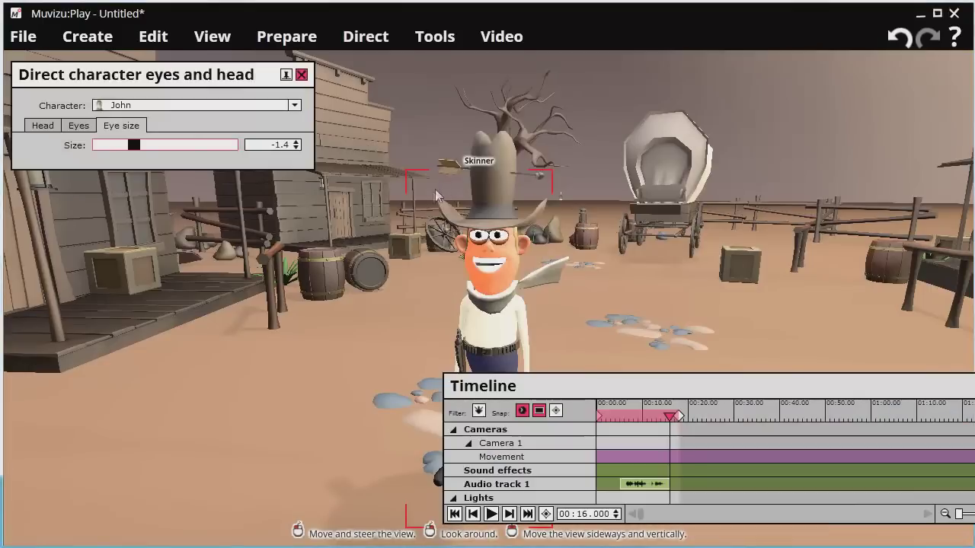
pyautogui.click(475, 289)
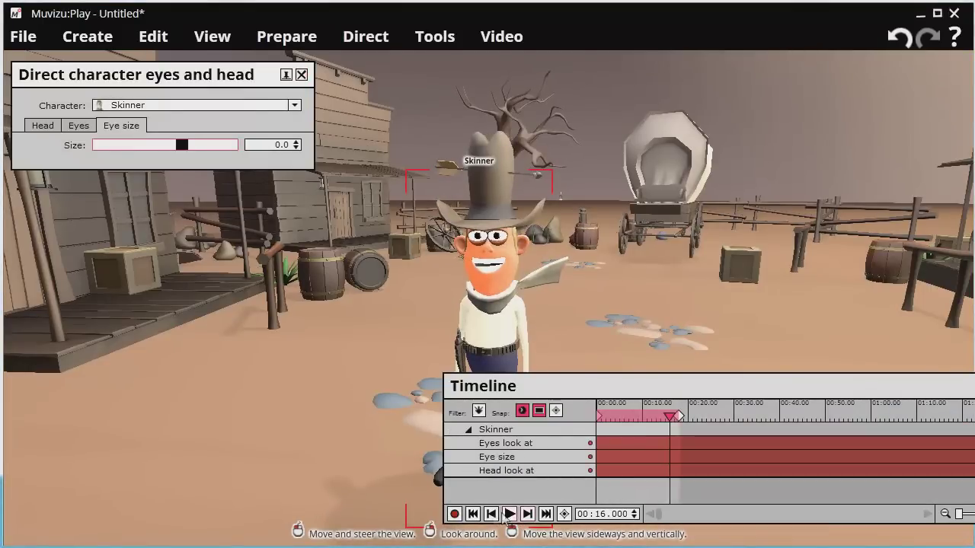
pyautogui.click(472, 514)
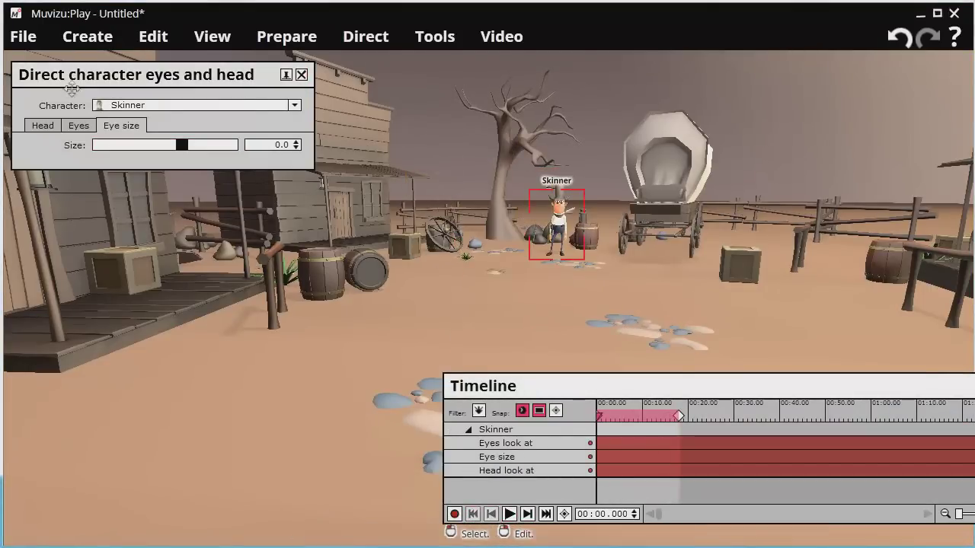
pyautogui.click(78, 131)
pyautogui.click(56, 134)
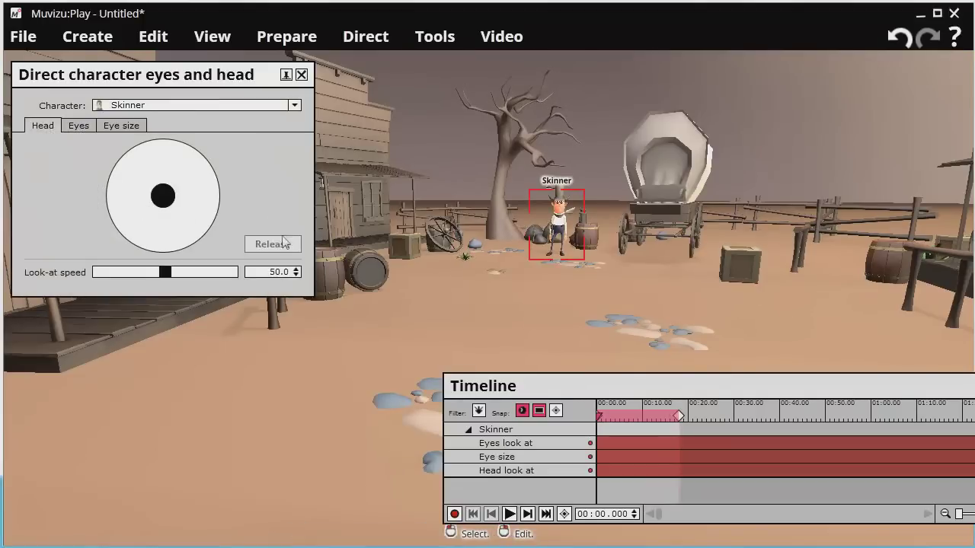
pyautogui.click(455, 514)
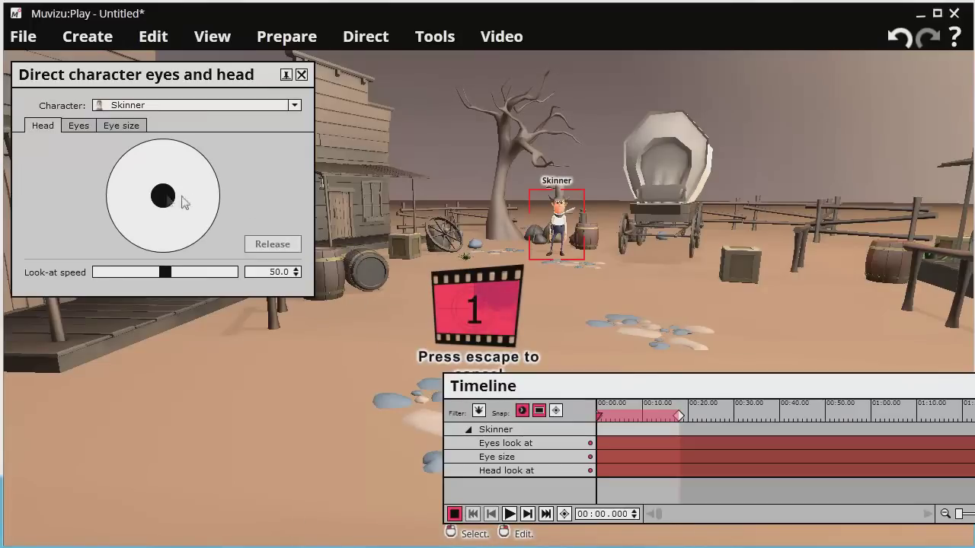
pyautogui.moveTo(164, 197)
pyautogui.mouseDown()
pyautogui.moveTo(197, 194)
pyautogui.moveTo(132, 195)
pyautogui.mouseUp()
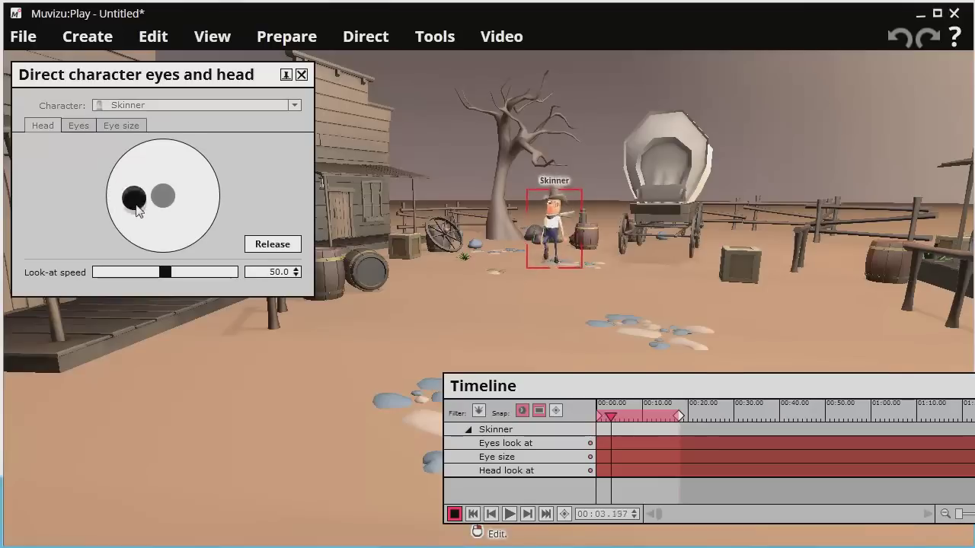
pyautogui.moveTo(196, 209)
pyautogui.mouseDown()
pyautogui.moveTo(193, 186)
pyautogui.moveTo(194, 213)
pyautogui.moveTo(164, 214)
pyautogui.moveTo(156, 203)
pyautogui.moveTo(160, 190)
pyautogui.moveTo(174, 196)
pyautogui.moveTo(166, 189)
pyautogui.moveTo(158, 200)
pyautogui.moveTo(183, 199)
pyautogui.moveTo(157, 190)
pyautogui.moveTo(153, 203)
pyautogui.mouseUp()
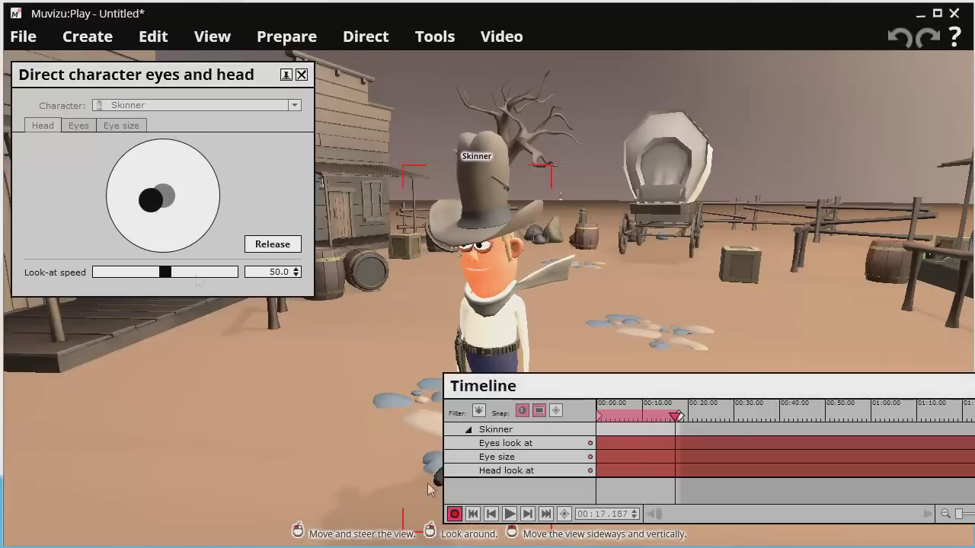
# Record Skinner's eye direction from about 7 seconds on the timeline, moving both pupils down and to one side.
pyautogui.click(78, 126)
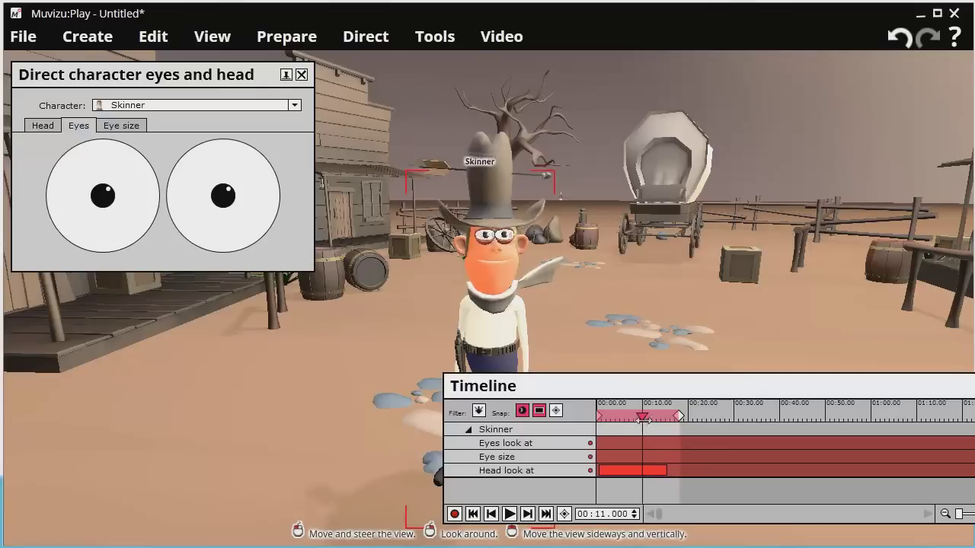
pyautogui.moveTo(637, 421); pyautogui.dragTo(628, 423)
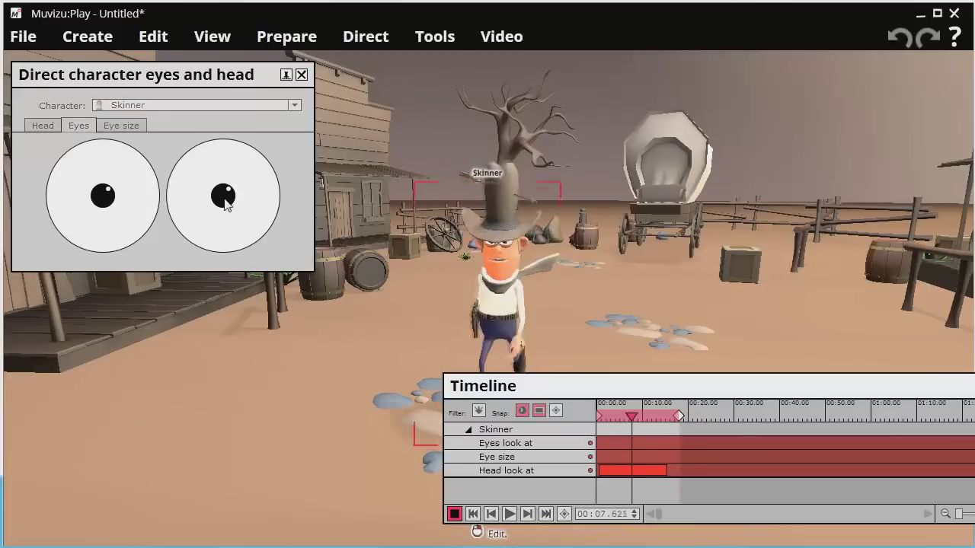
pyautogui.moveTo(226, 204)
pyautogui.mouseDown()
pyautogui.moveTo(208, 207)
pyautogui.moveTo(282, 216)
pyautogui.moveTo(293, 201)
pyautogui.moveTo(194, 213)
pyautogui.moveTo(227, 220)
pyautogui.moveTo(288, 191)
pyautogui.moveTo(259, 207)
pyautogui.moveTo(191, 202)
pyautogui.moveTo(278, 203)
pyautogui.moveTo(272, 211)
pyautogui.moveTo(202, 218)
pyautogui.moveTo(243, 223)
pyautogui.mouseUp()
pyautogui.click(454, 514)
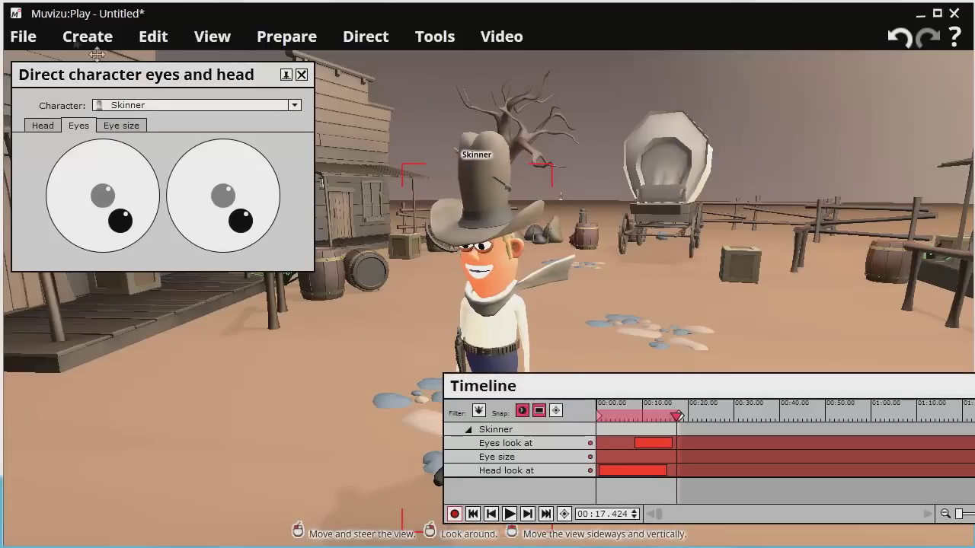
# Record Skinner's eye size from 8 seconds on the timeline, finishing at a size of 1.5.
pyautogui.click(121, 125)
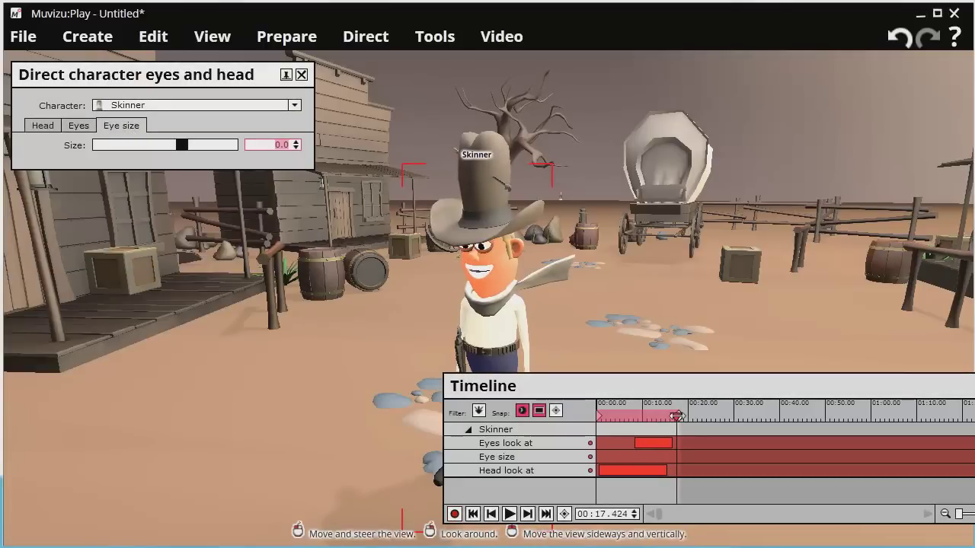
pyautogui.moveTo(676, 416); pyautogui.dragTo(635, 420)
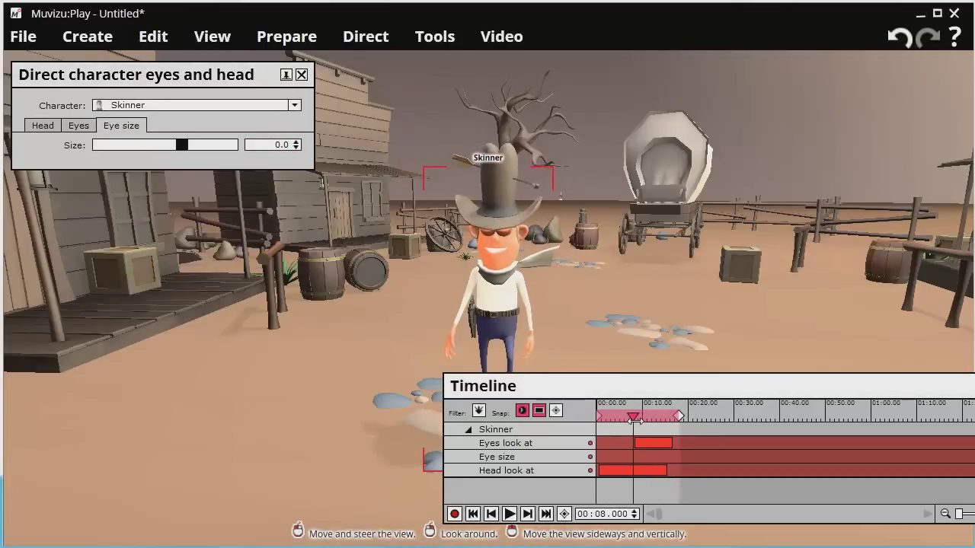
pyautogui.click(454, 514)
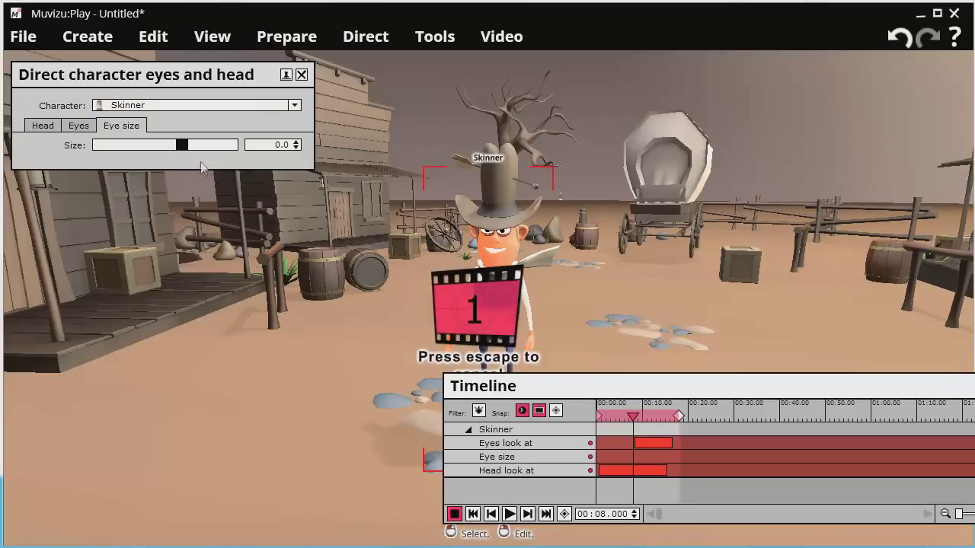
pyautogui.moveTo(183, 150)
pyautogui.mouseDown()
pyautogui.moveTo(122, 147)
pyautogui.moveTo(248, 135)
pyautogui.mouseUp()
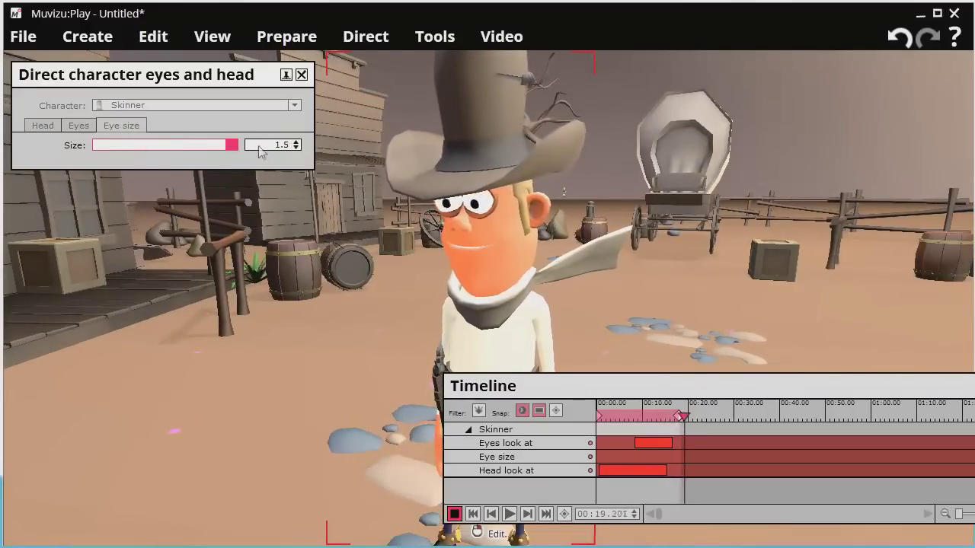
pyautogui.click(454, 514)
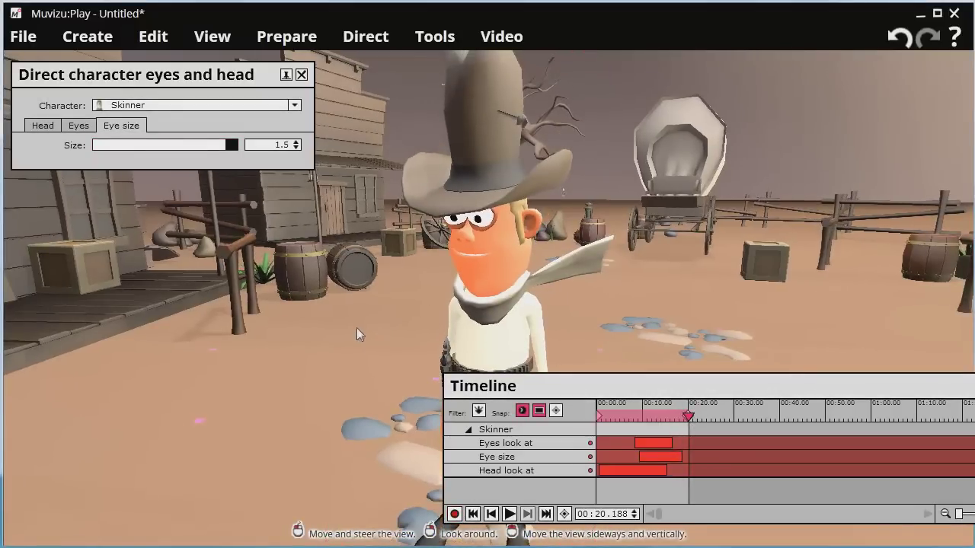
# Record Skinner's character actions from the start of the timeline, triggering Happy Pose, Happy Subtle, Happy Pose and Happy Idle.
pyautogui.moveTo(357, 328); pyautogui.dragTo(345, 345, button='middle')
pyautogui.moveTo(344, 344); pyautogui.dragTo(381, 305, button='right')
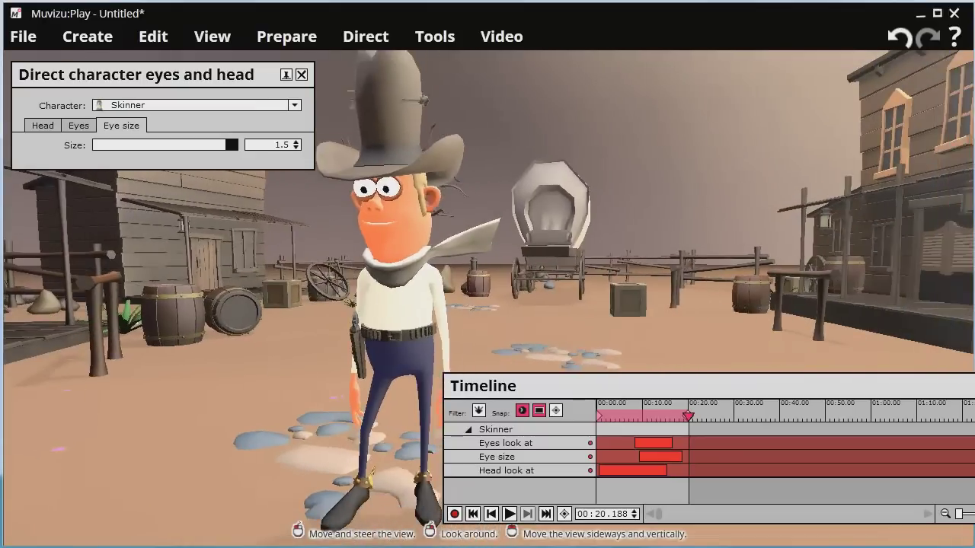
pyautogui.moveTo(381, 305); pyautogui.dragTo(354, 304, button='middle')
pyautogui.moveTo(338, 356); pyautogui.dragTo(337, 358)
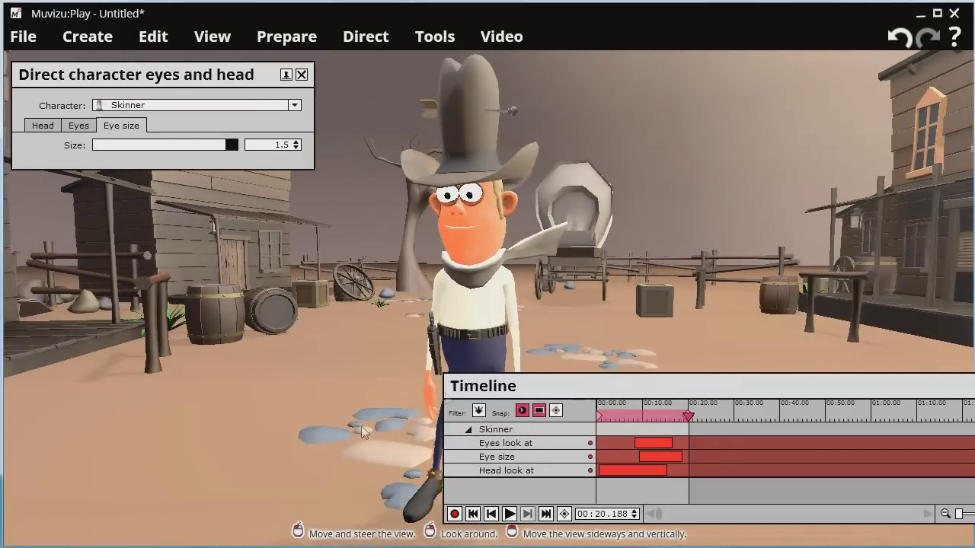
pyautogui.click(365, 37)
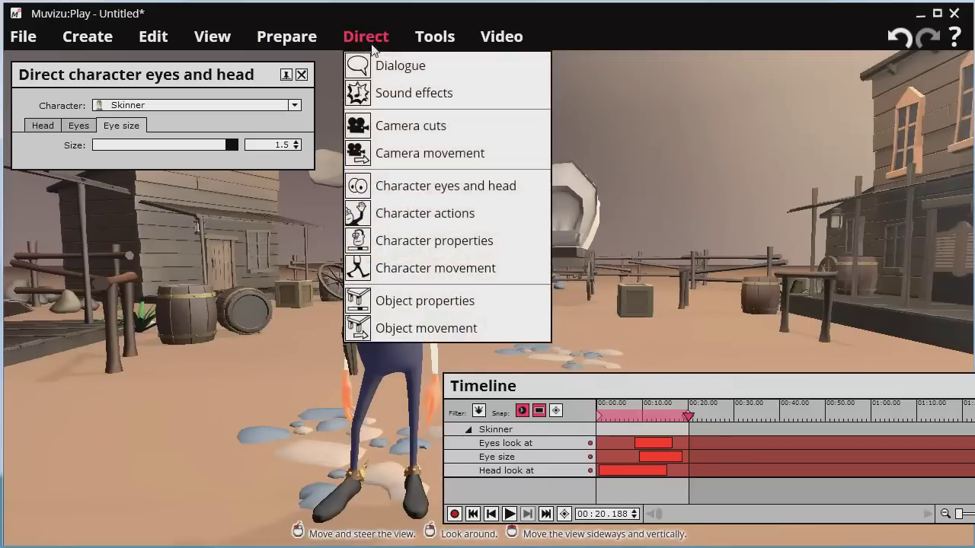
pyautogui.click(455, 212)
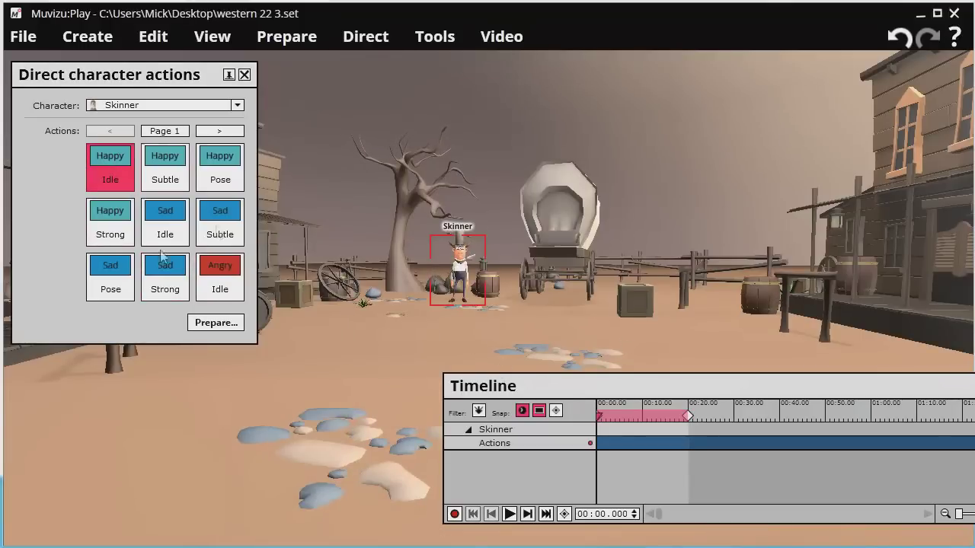
pyautogui.click(455, 515)
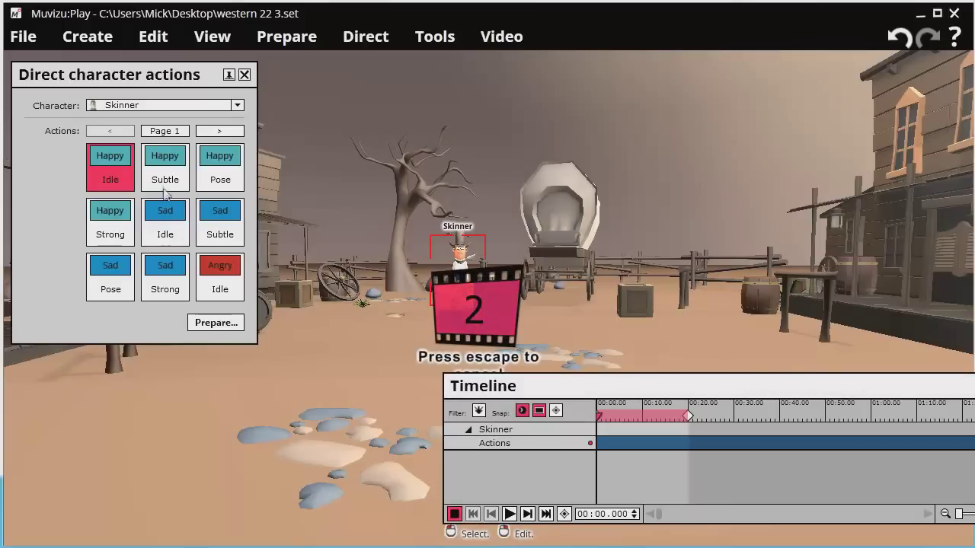
pyautogui.click(218, 188)
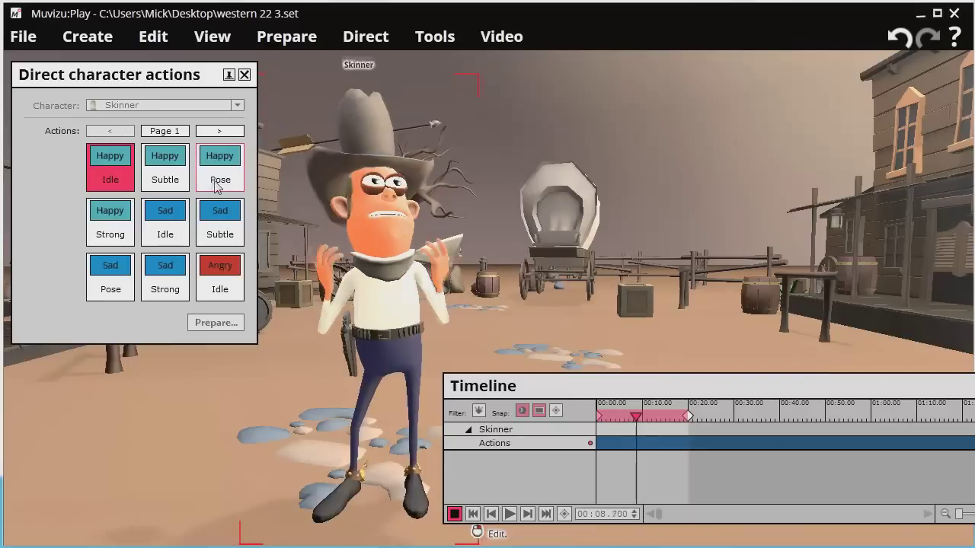
pyautogui.click(155, 179)
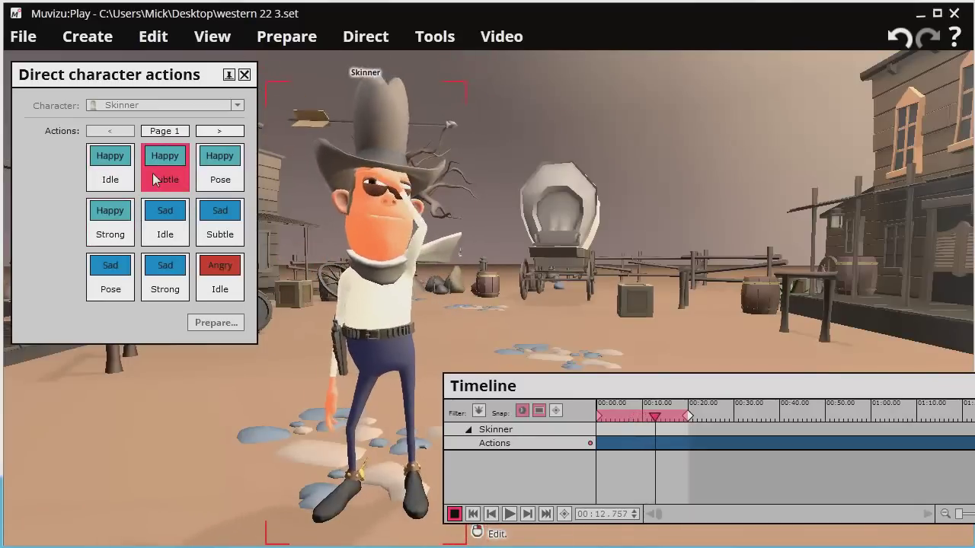
pyautogui.click(208, 180)
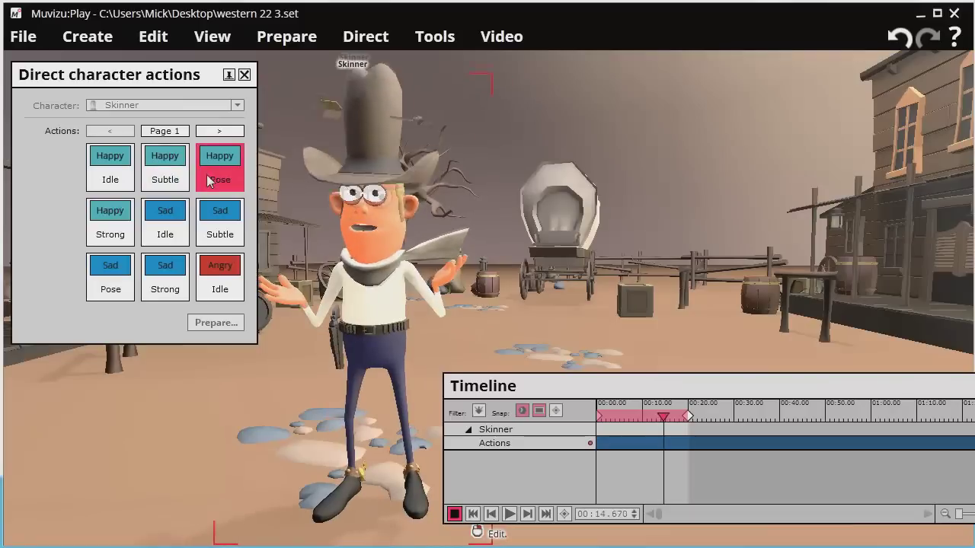
pyautogui.click(117, 180)
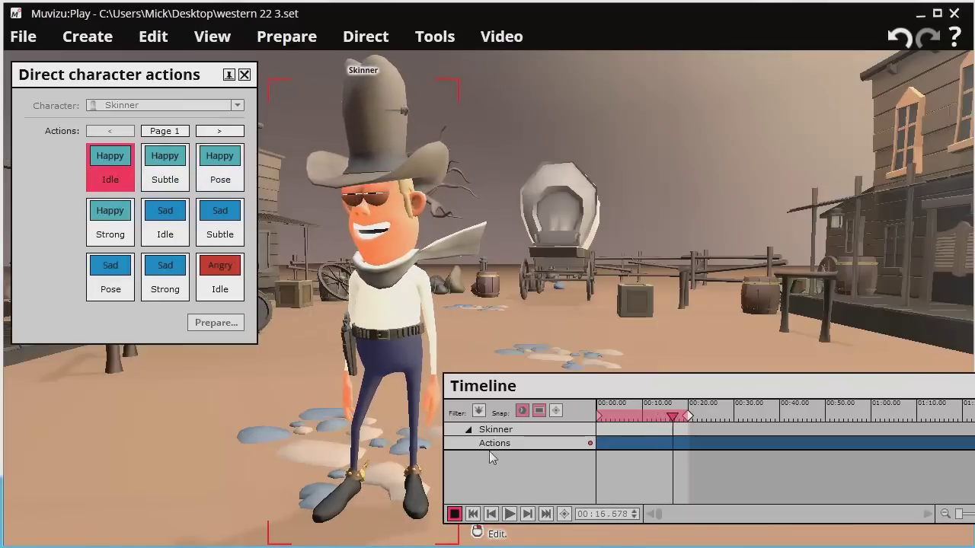
pyautogui.click(455, 514)
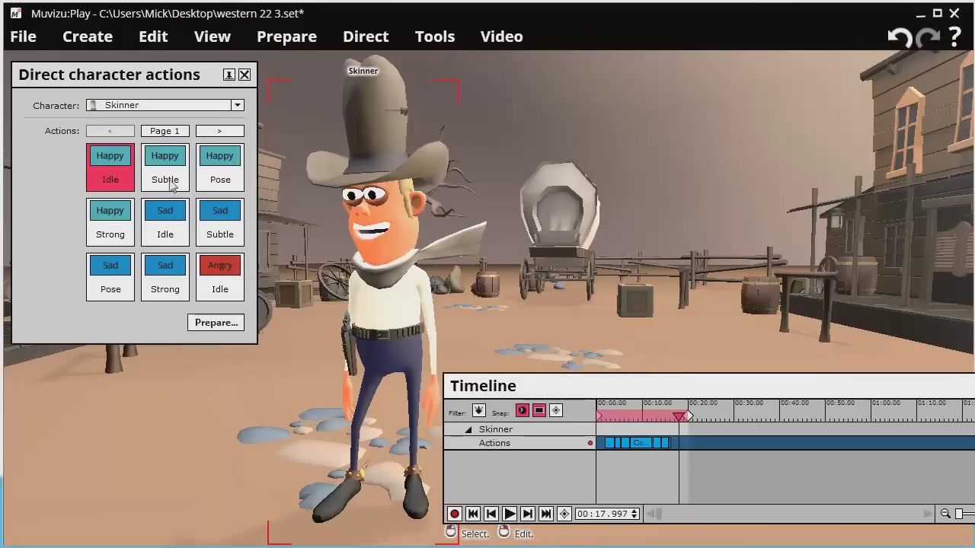
pyautogui.click(244, 75)
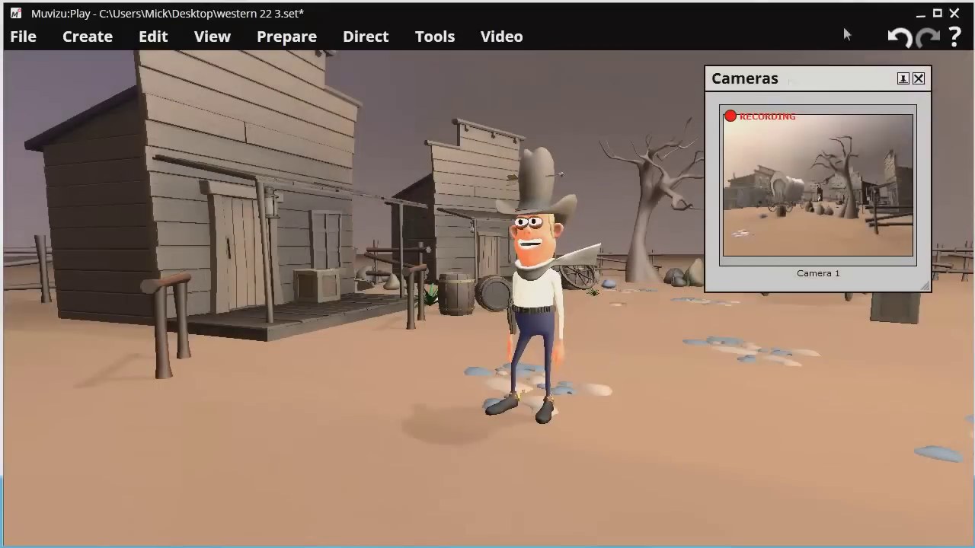
# Move Camera 1 in front of Skinner and rotate it so that its preview frames him from the thighs up.
pyautogui.moveTo(763, 75); pyautogui.dragTo(785, 71)
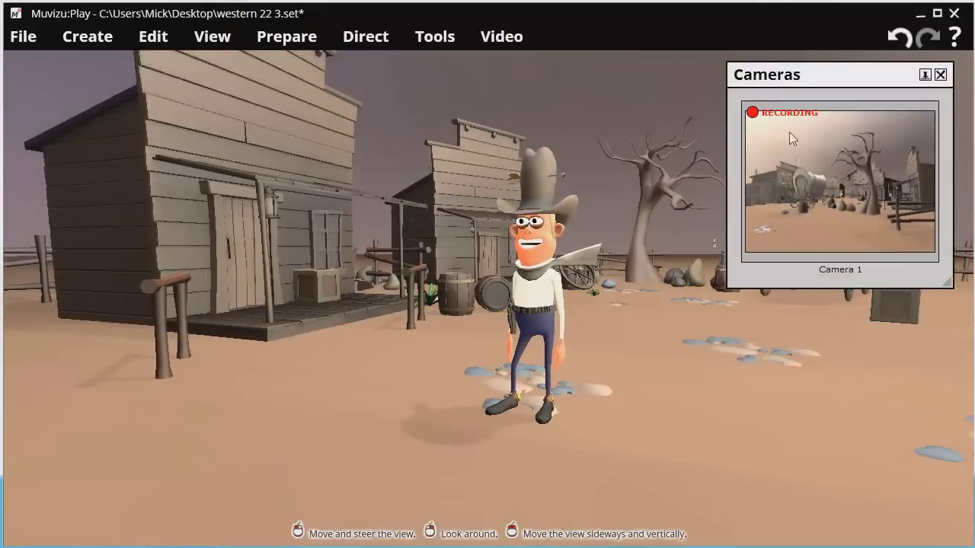
pyautogui.click(714, 249)
pyautogui.moveTo(712, 245); pyautogui.dragTo(449, 206)
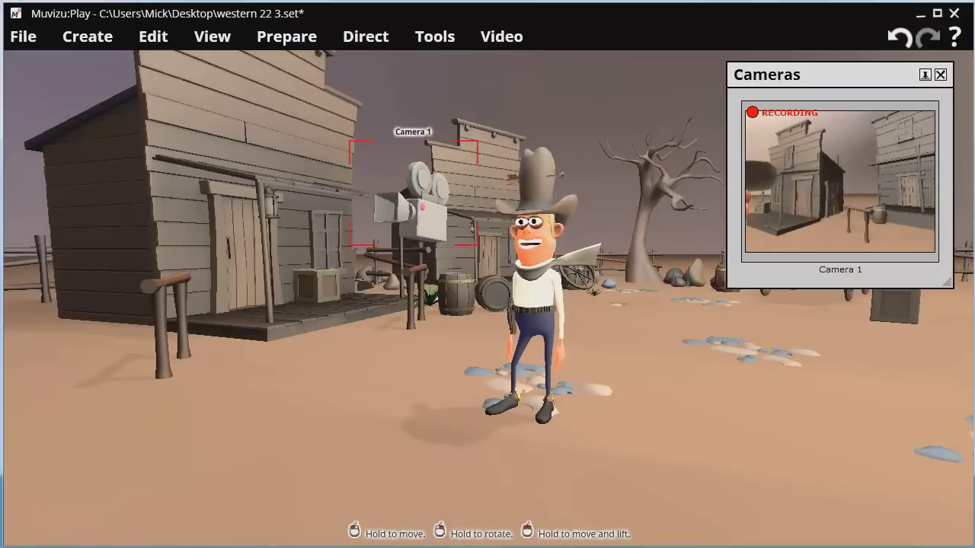
pyautogui.moveTo(384, 213); pyautogui.dragTo(312, 213, button='right')
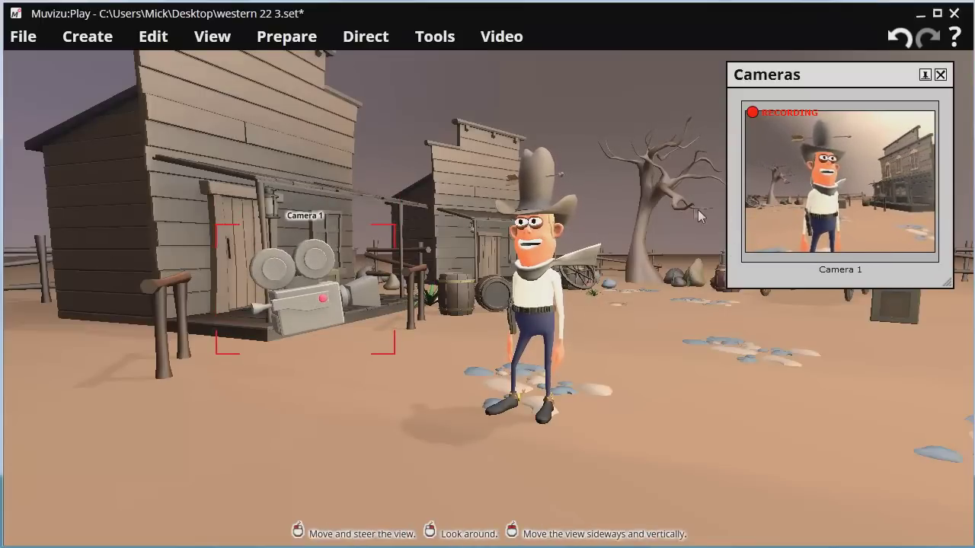
# Add a second camera on the open ground facing the two wooden buildings, and widen the Cameras window to fit both previews.
pyautogui.click(676, 348)
pyautogui.moveTo(674, 319); pyautogui.dragTo(682, 361)
pyautogui.moveTo(686, 291); pyautogui.dragTo(529, 192)
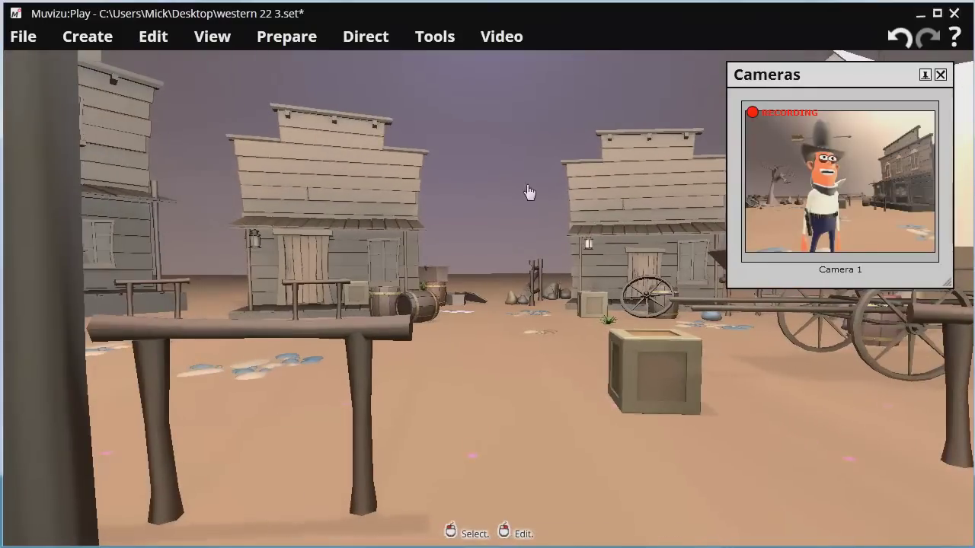
pyautogui.click(99, 36)
pyautogui.click(136, 243)
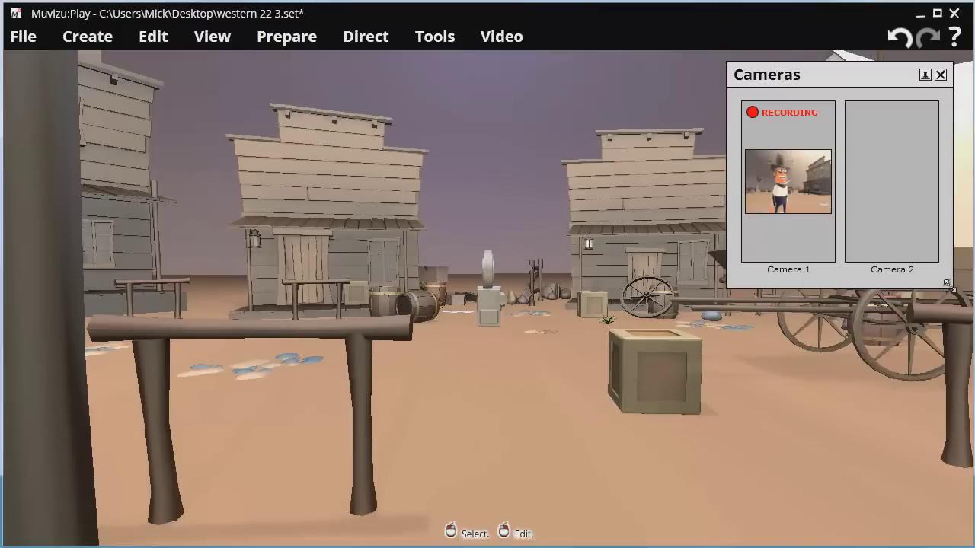
pyautogui.moveTo(949, 285); pyautogui.dragTo(974, 285)
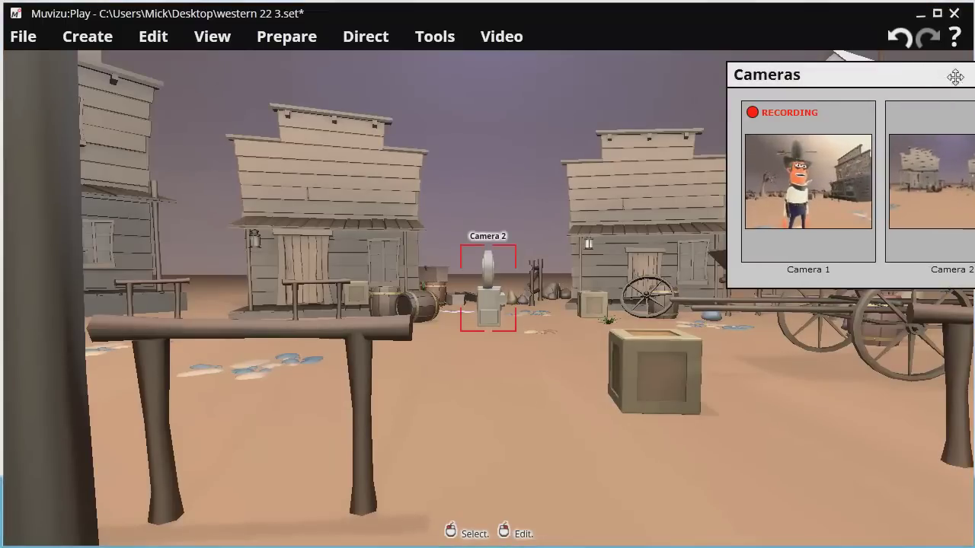
pyautogui.moveTo(955, 77); pyautogui.dragTo(846, 64)
pyautogui.moveTo(920, 267); pyautogui.dragTo(940, 252)
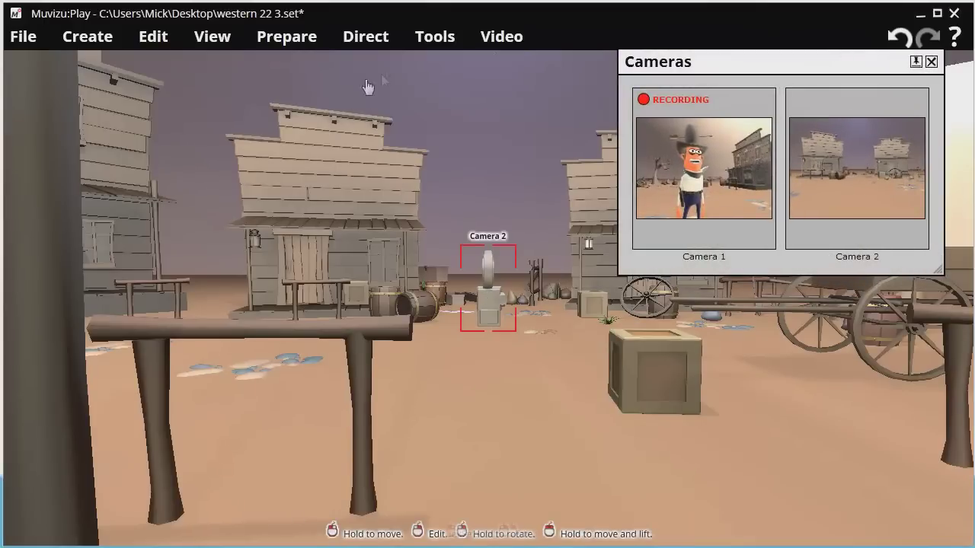
# Check Skinner's animation in both camera previews by scrubbing the timeline through 16 and 7 seconds back to the start.
pyautogui.click(435, 36)
pyautogui.click(457, 63)
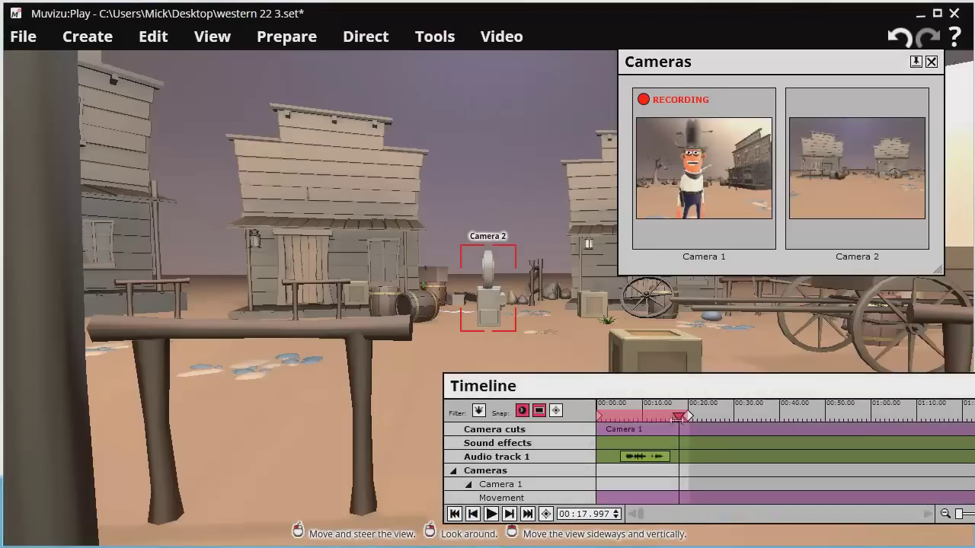
pyautogui.moveTo(638, 418)
pyautogui.mouseDown()
pyautogui.moveTo(598, 418)
pyautogui.moveTo(642, 418)
pyautogui.mouseUp()
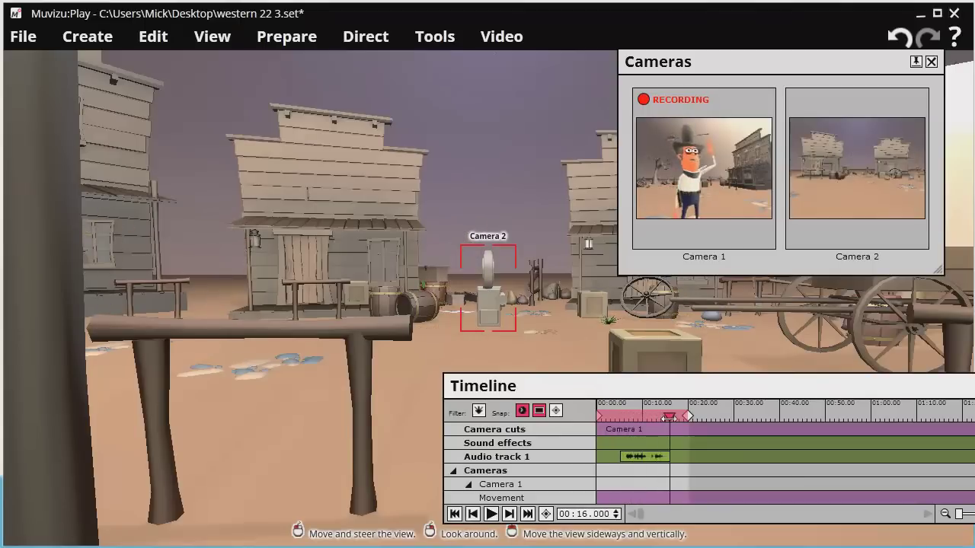
pyautogui.moveTo(638, 418); pyautogui.dragTo(628, 418)
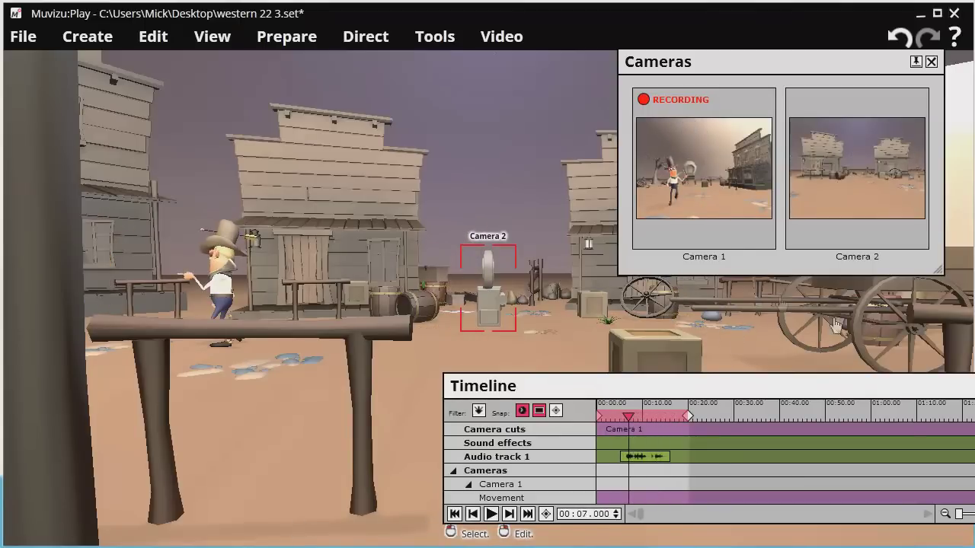
pyautogui.moveTo(628, 417); pyautogui.dragTo(601, 418)
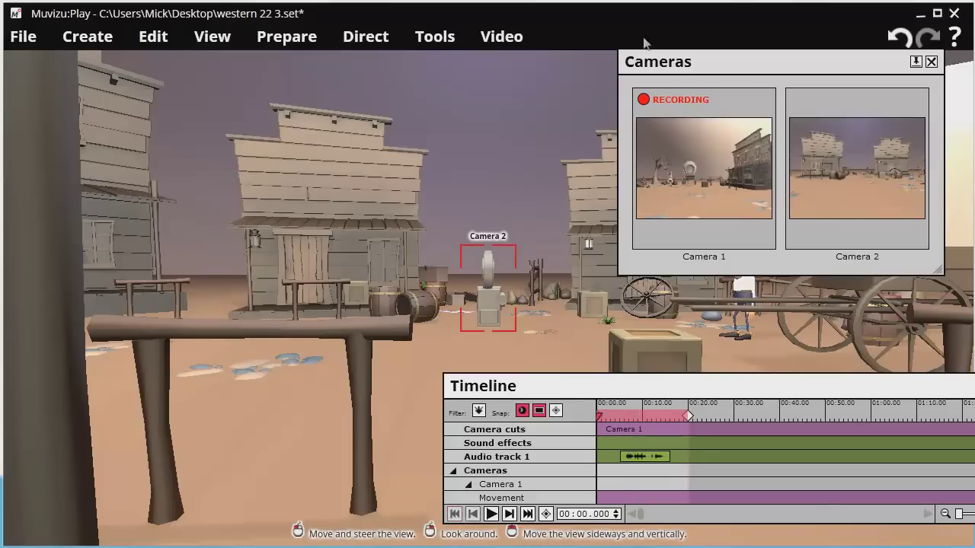
# Record camera cuts from the timeline start to about 20 seconds, alternating between Camera 1 and Camera 2 and ending on Camera 1.
pyautogui.click(355, 38)
pyautogui.click(404, 129)
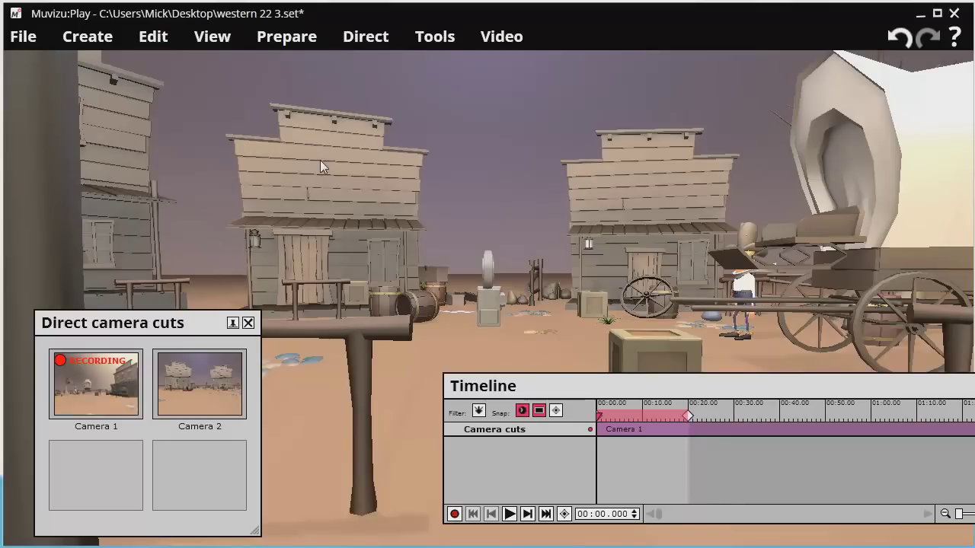
pyautogui.moveTo(226, 229); pyautogui.dragTo(297, 250)
pyautogui.moveTo(330, 352); pyautogui.dragTo(333, 388)
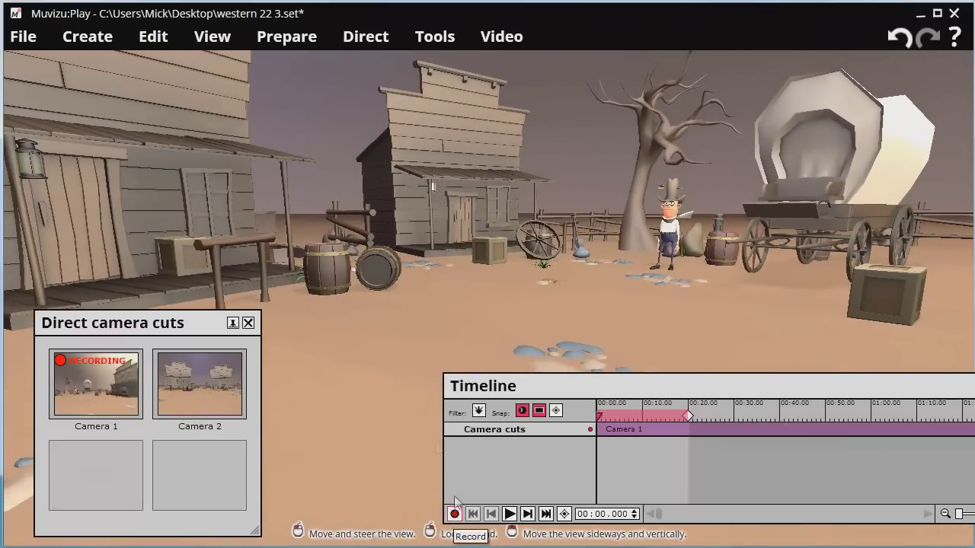
pyautogui.click(453, 514)
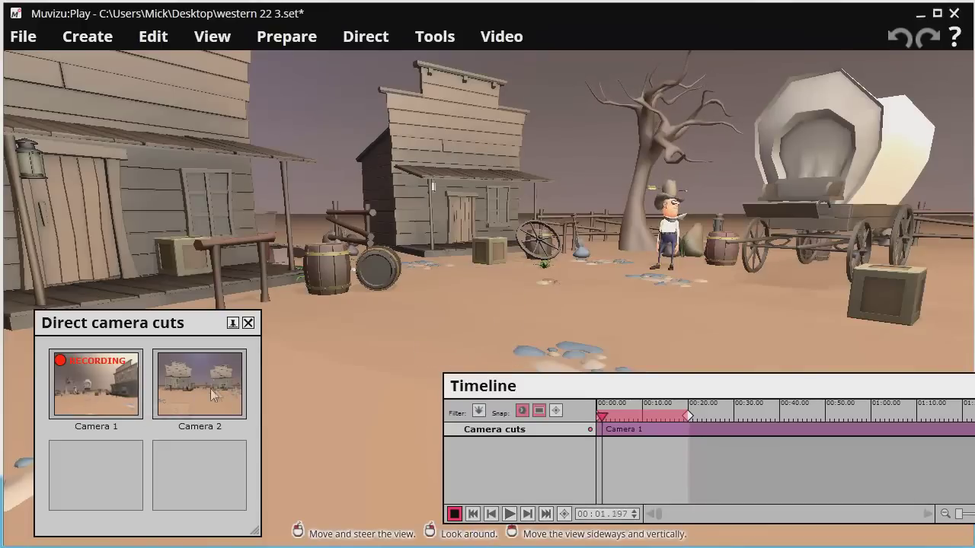
pyautogui.click(213, 389)
pyautogui.click(99, 386)
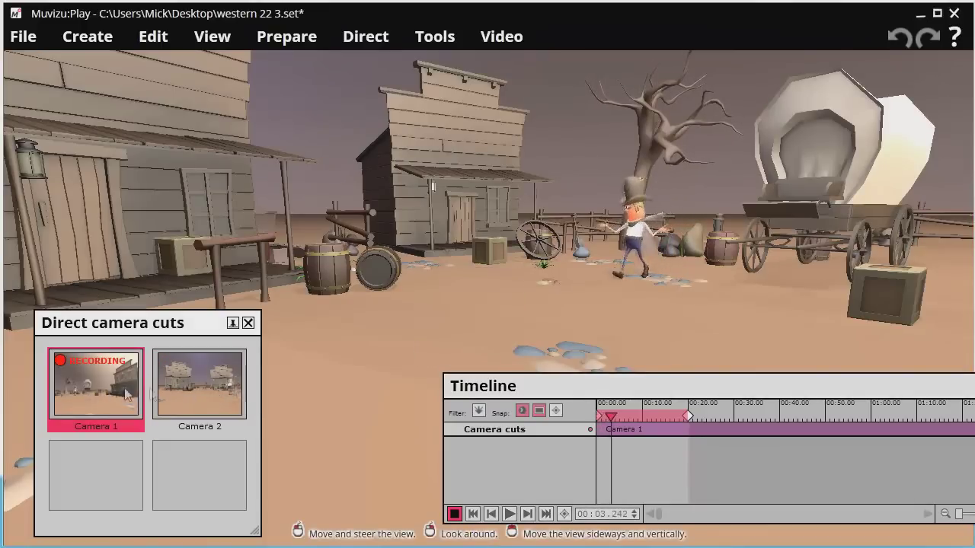
pyautogui.click(198, 388)
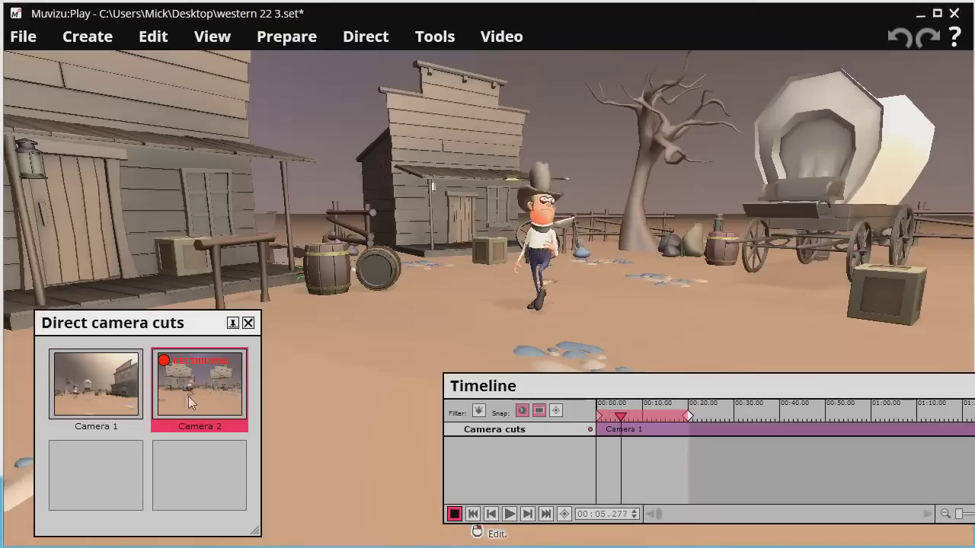
pyautogui.click(97, 395)
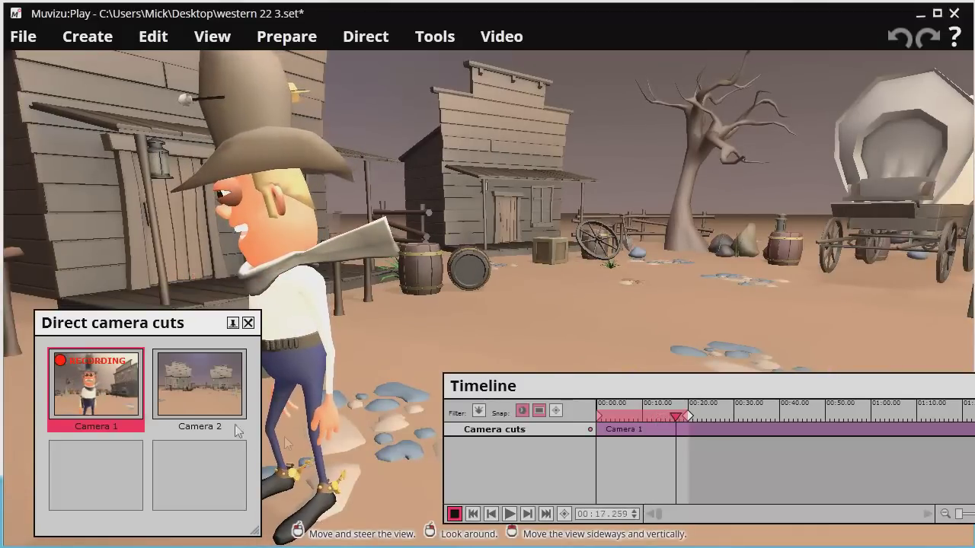
pyautogui.click(453, 515)
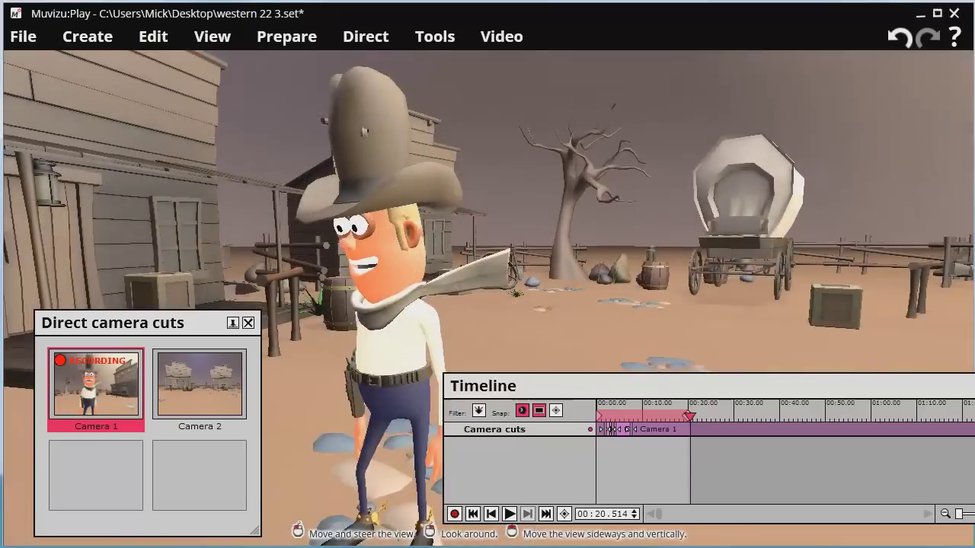
pyautogui.moveTo(380, 328); pyautogui.dragTo(358, 356)
pyautogui.click(248, 324)
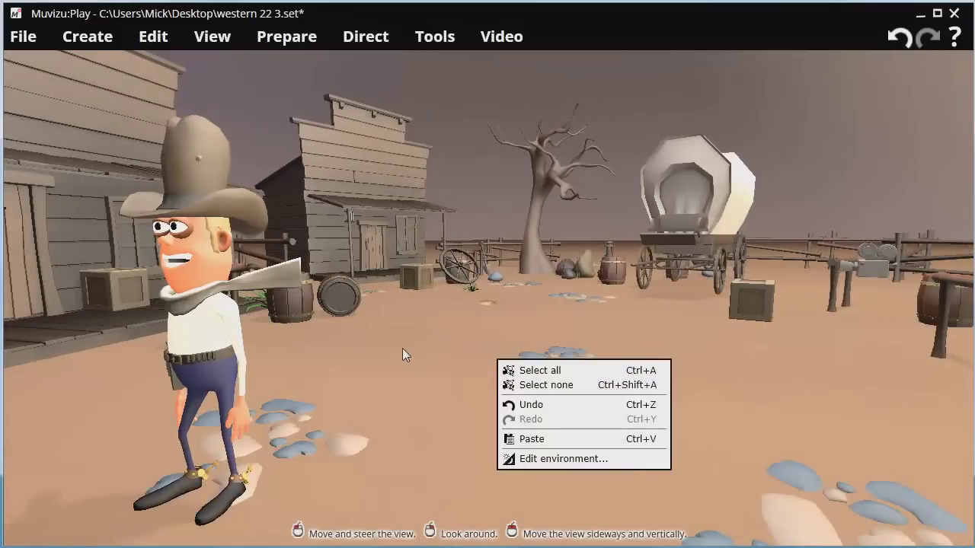
# Darken the scene to night by lowering the environment's ambient brightness to 0.7%.
pyautogui.click(403, 348)
pyautogui.click(104, 37)
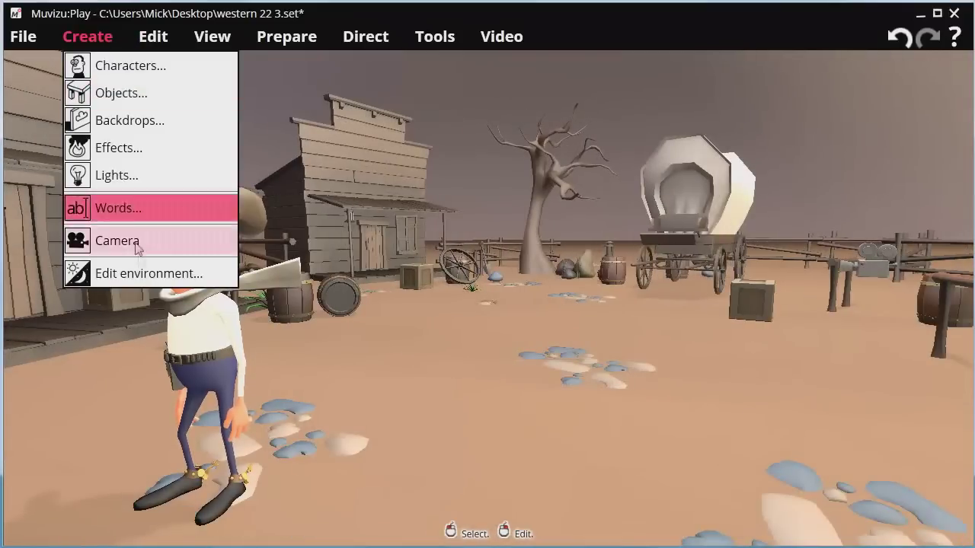
pyautogui.click(134, 275)
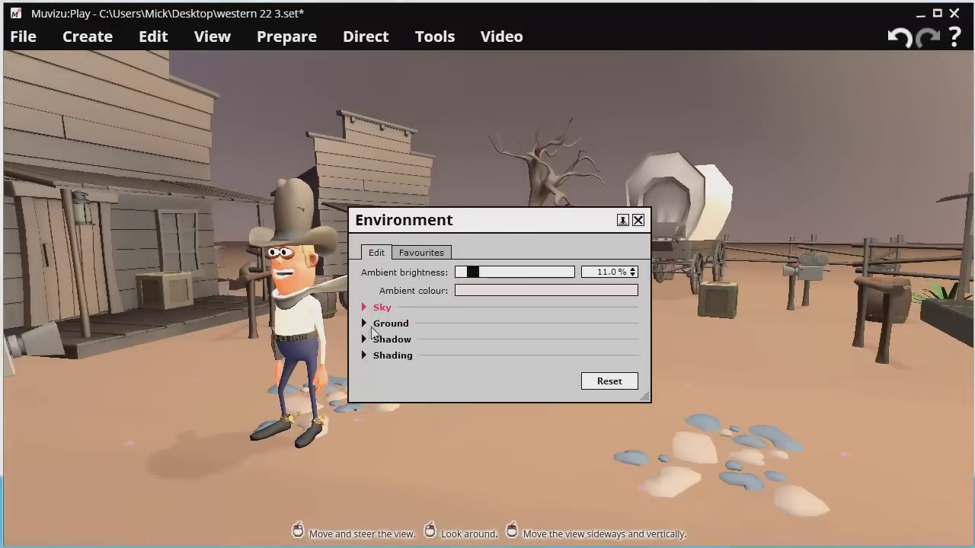
pyautogui.click(462, 276)
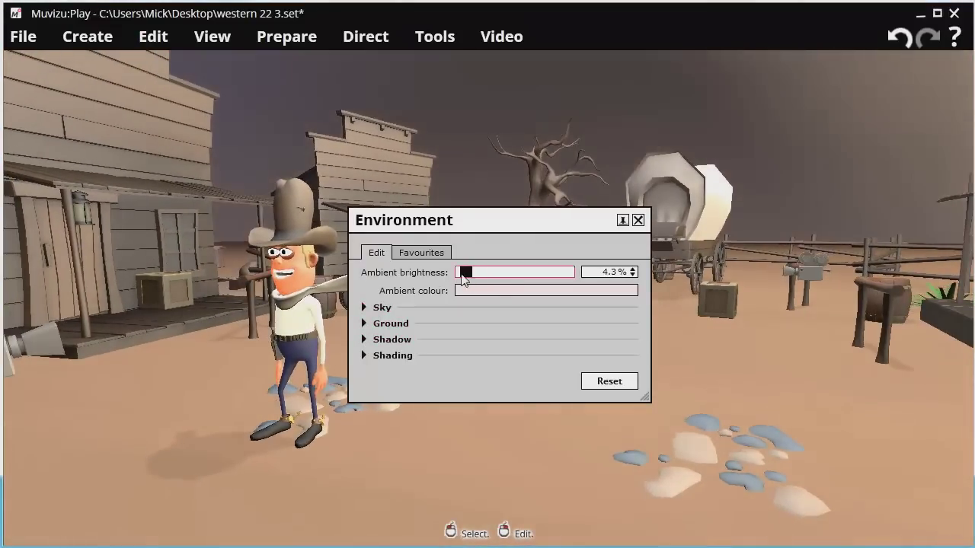
pyautogui.moveTo(466, 276); pyautogui.dragTo(461, 280)
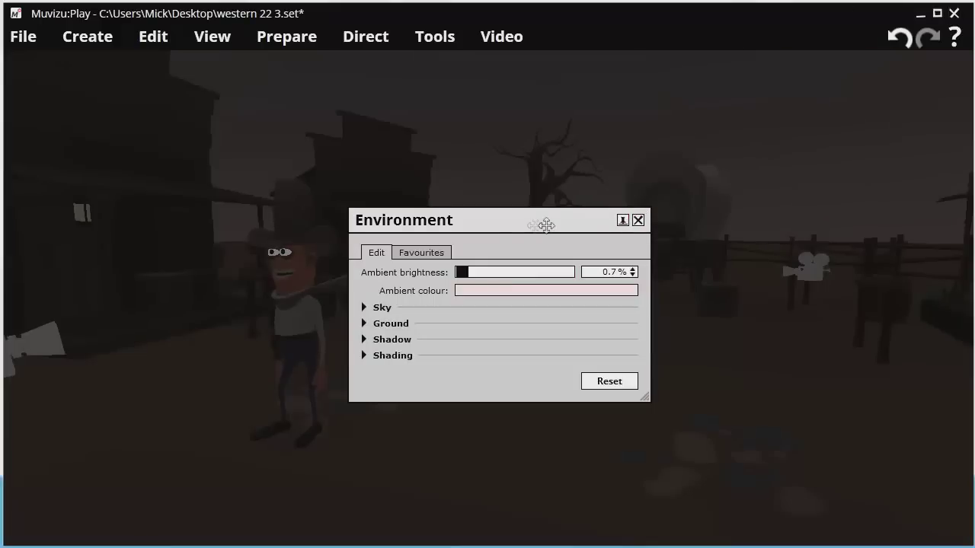
pyautogui.moveTo(466, 274)
pyautogui.mouseDown()
pyautogui.moveTo(490, 279)
pyautogui.moveTo(465, 281)
pyautogui.mouseUp()
# Add a plain light-bulb light on the open ground near Skinner, keeping the Environment and Create windows clear of the scene.
pyautogui.click(100, 40)
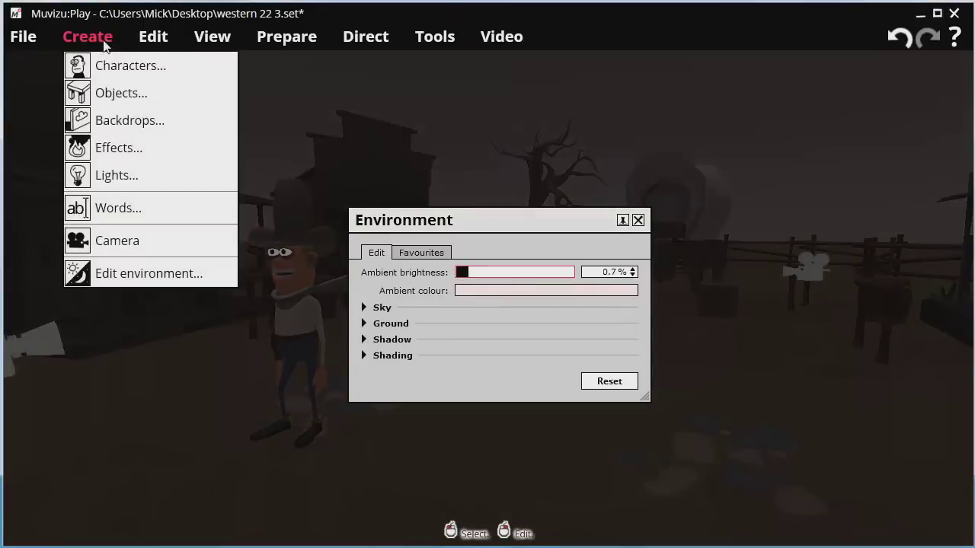
pyautogui.click(120, 173)
pyautogui.moveTo(466, 212); pyautogui.dragTo(769, 325)
pyautogui.moveTo(196, 65); pyautogui.dragTo(782, 23)
pyautogui.click(964, 301)
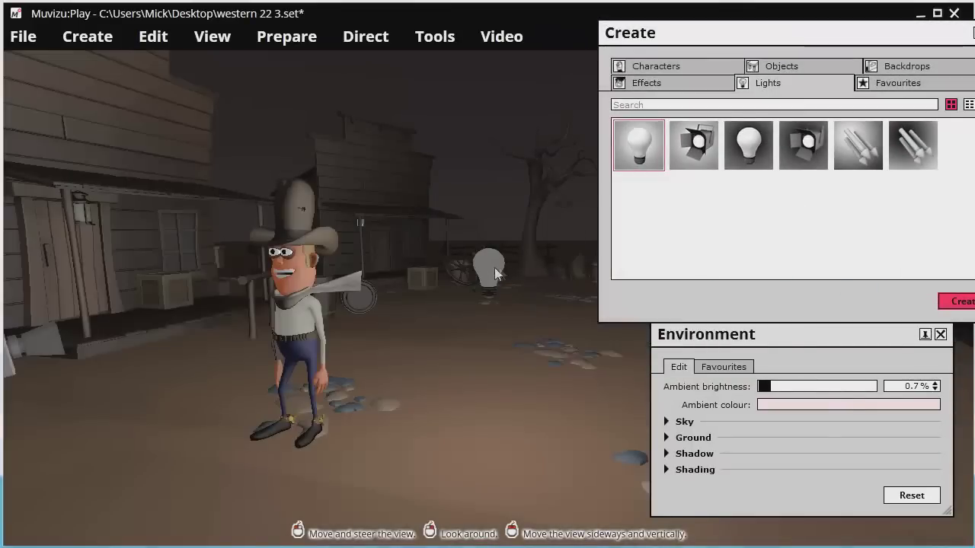
pyautogui.click(494, 267)
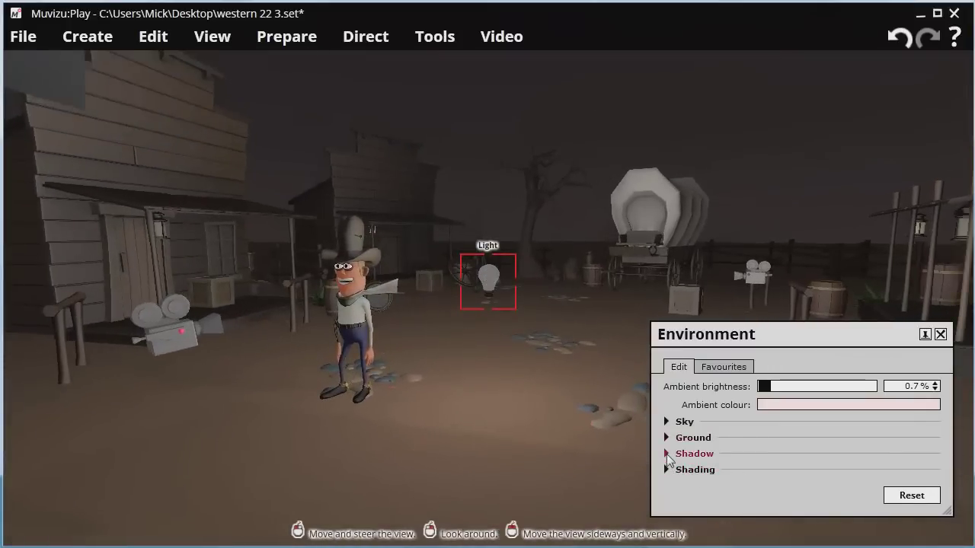
# Set the environment's shadow mode to Realistic, shift the light closer to Skinner, and raise shadow sharpness to 68.9%.
pyautogui.click(666, 454)
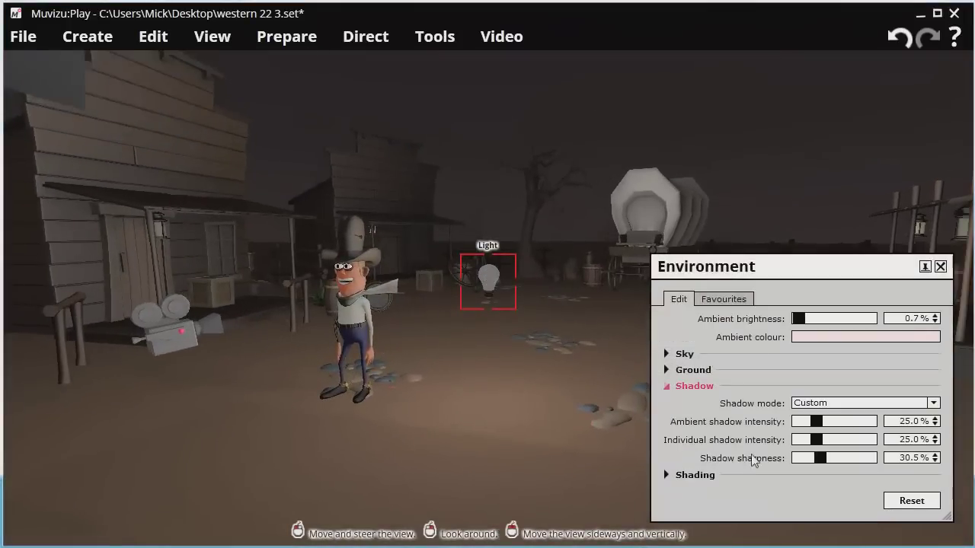
pyautogui.click(933, 404)
pyautogui.click(918, 429)
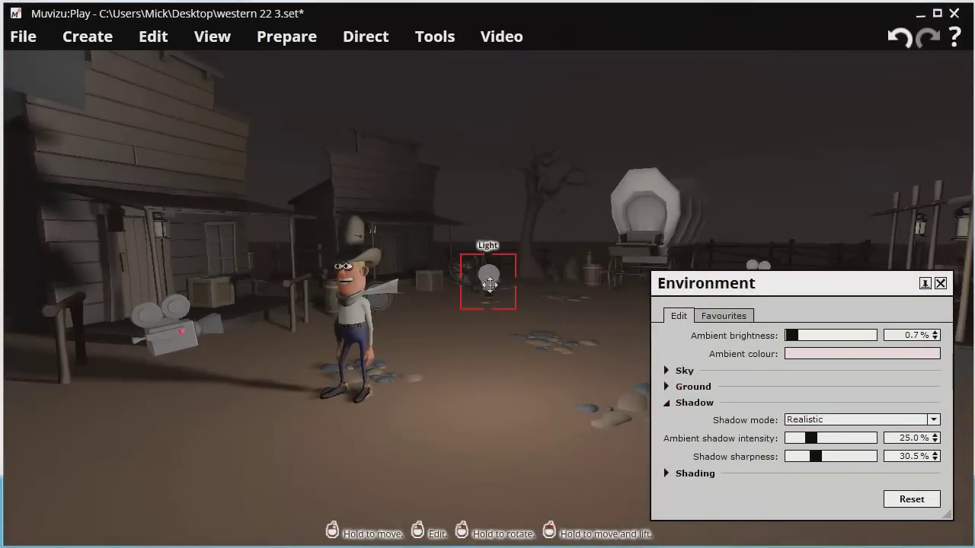
pyautogui.moveTo(491, 279); pyautogui.dragTo(415, 297)
pyautogui.moveTo(815, 455); pyautogui.dragTo(848, 462)
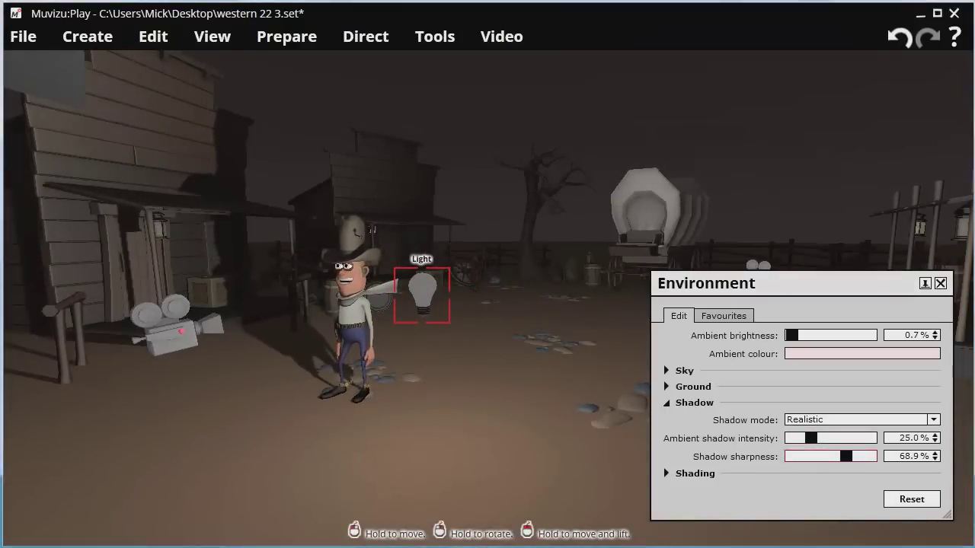
# Move the light slightly away from Skinner, and set its distance to 2.7% and brightness to 28.9%.
pyautogui.moveTo(425, 298); pyautogui.dragTo(467, 308)
pyautogui.rightClick(467, 308)
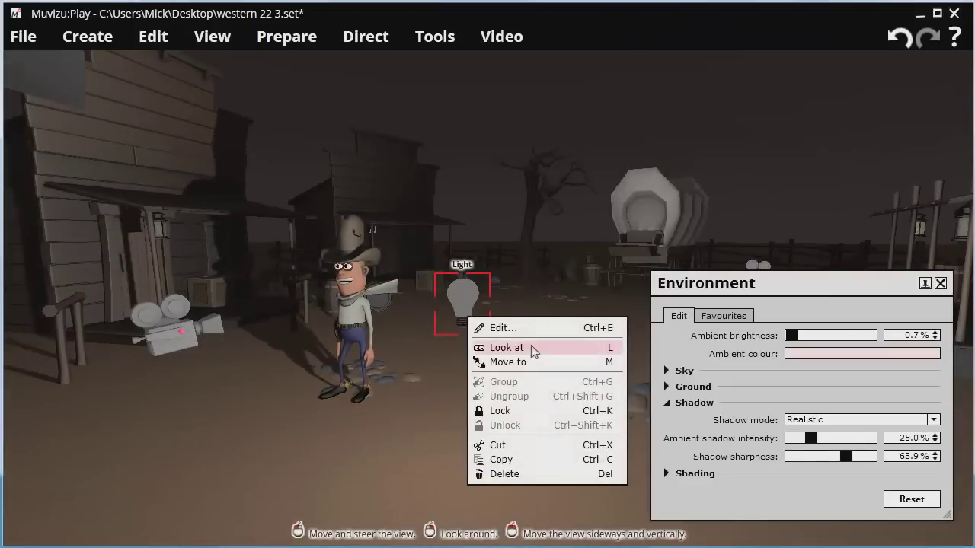
pyautogui.click(509, 325)
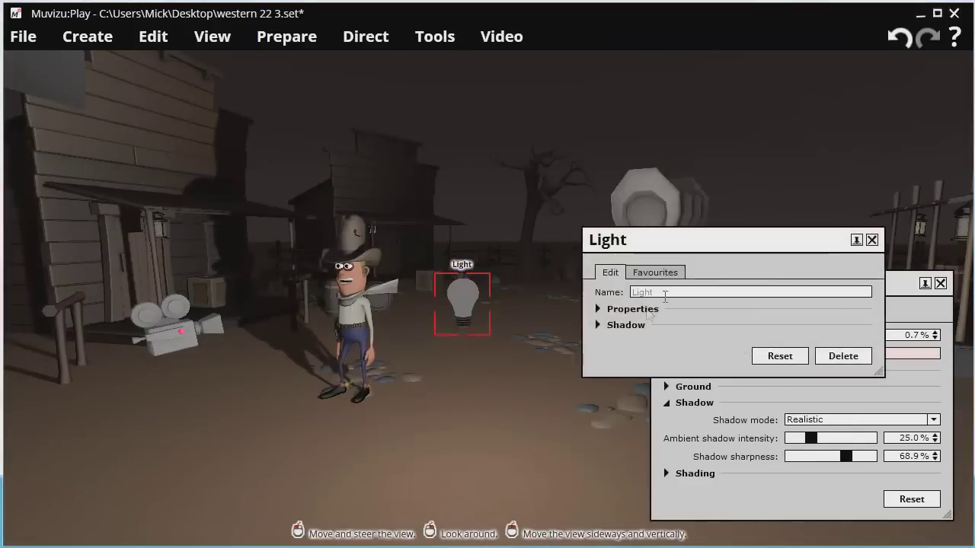
pyautogui.click(597, 309)
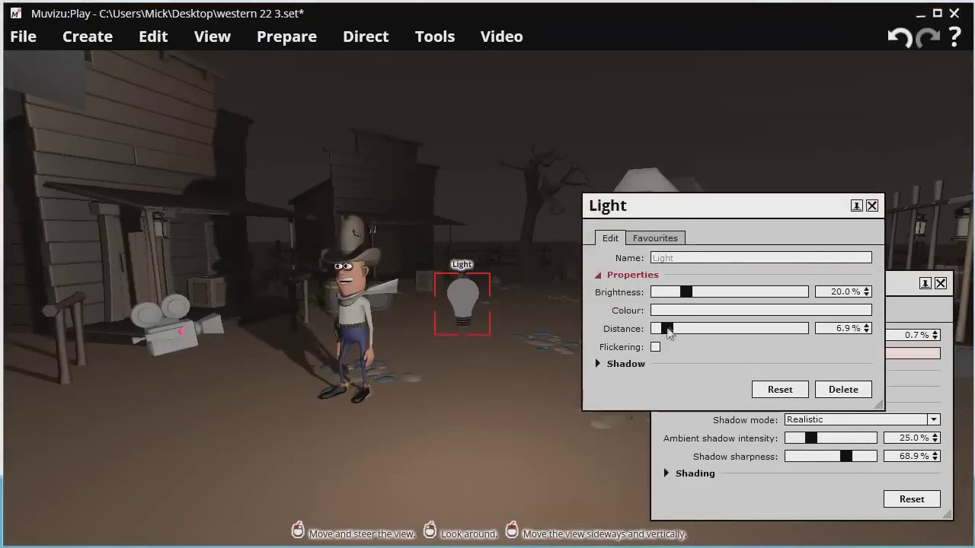
pyautogui.moveTo(669, 326); pyautogui.dragTo(664, 329)
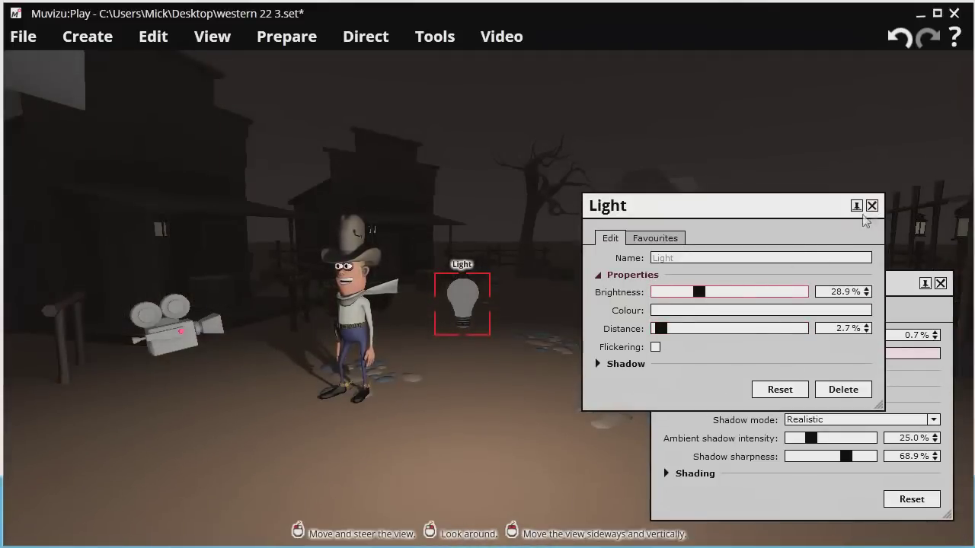
pyautogui.click(872, 206)
# Move the light farther from Skinner over the open ground and change its colour to light blue, 56C1EF.
pyautogui.moveTo(462, 304); pyautogui.dragTo(488, 280)
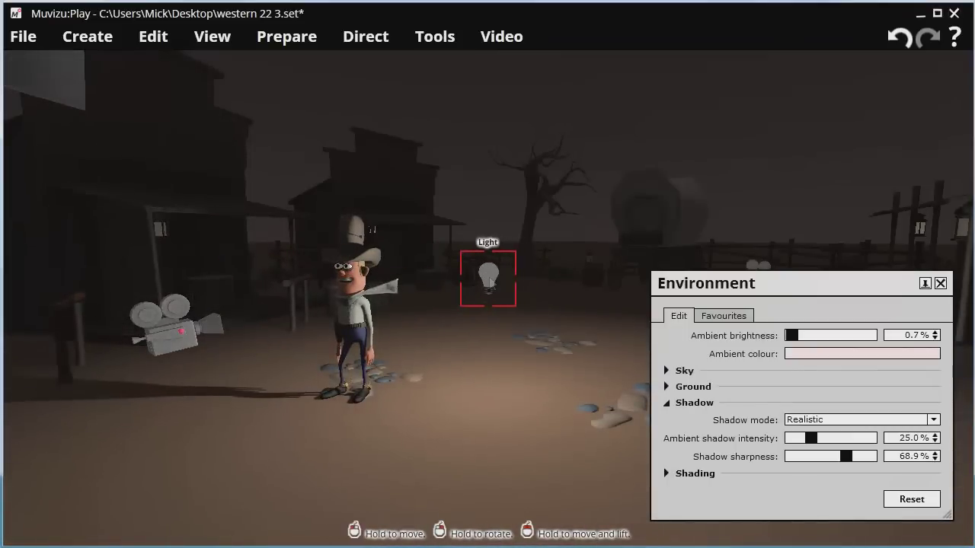
pyautogui.rightClick(492, 294)
pyautogui.click(524, 303)
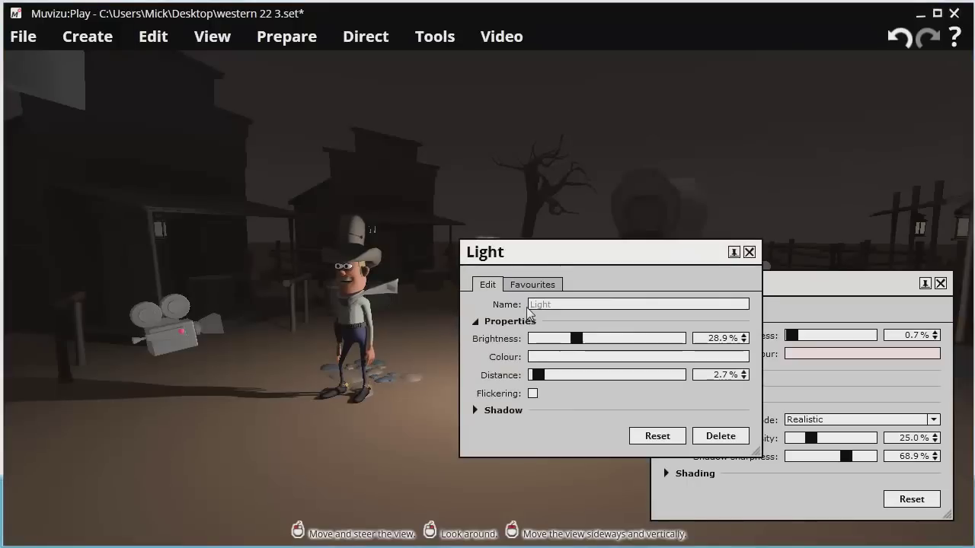
pyautogui.click(551, 357)
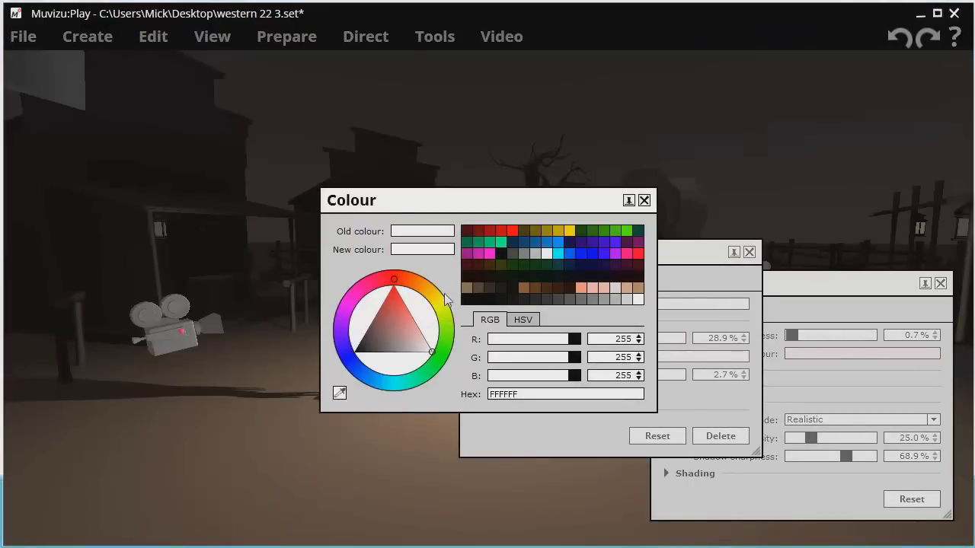
pyautogui.click(440, 300)
pyautogui.moveTo(356, 373)
pyautogui.mouseDown()
pyautogui.moveTo(378, 380)
pyautogui.moveTo(384, 349)
pyautogui.mouseUp()
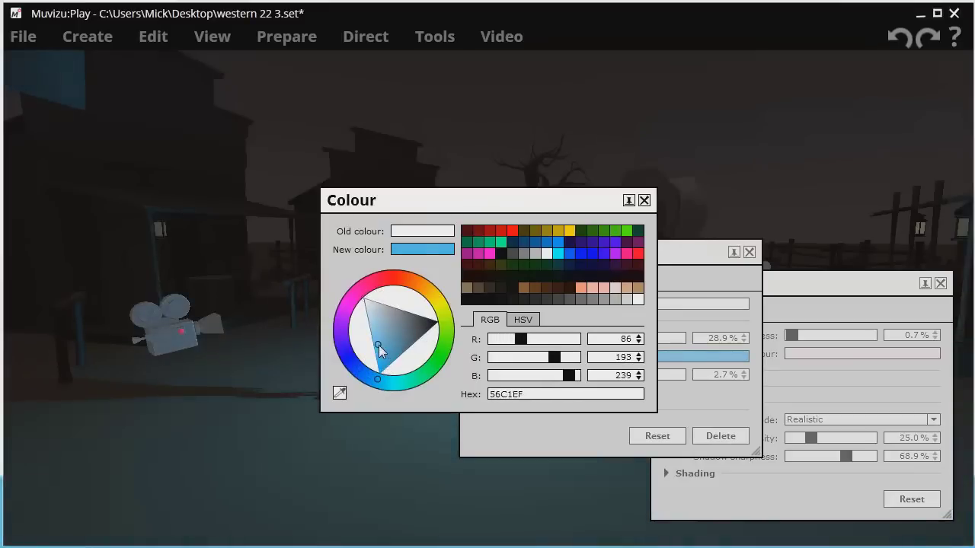
pyautogui.click(643, 200)
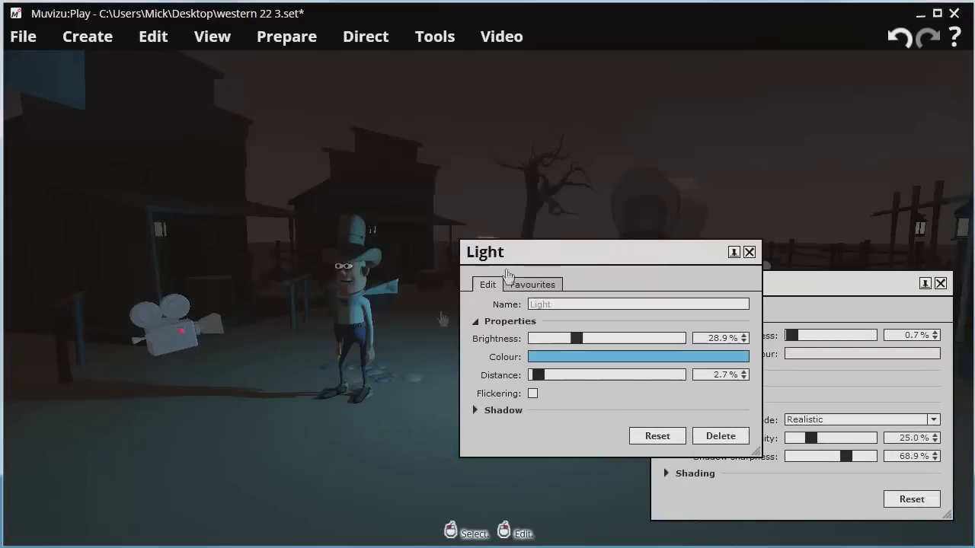
pyautogui.click(750, 251)
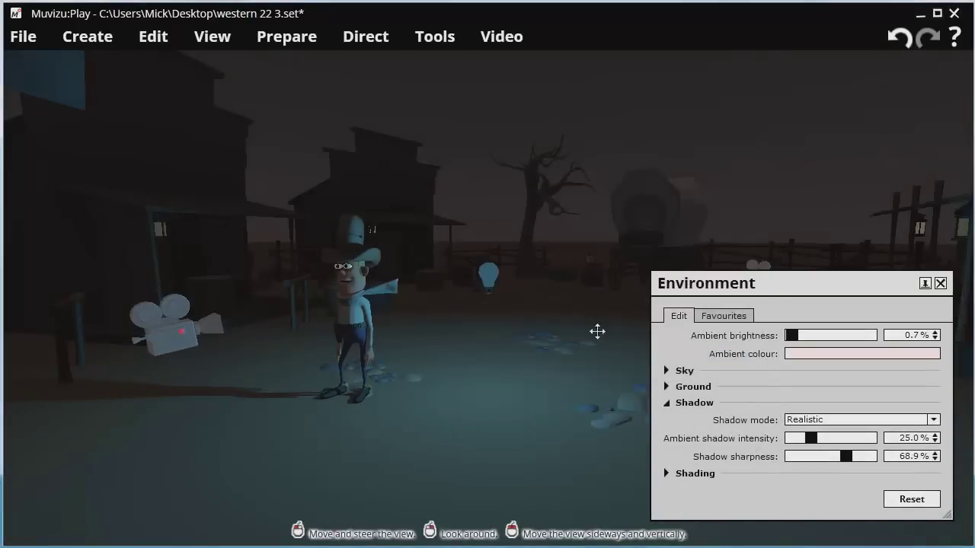
# Duplicate the blue light and move the original back towards the far wooden building behind Skinner.
pyautogui.click(528, 278)
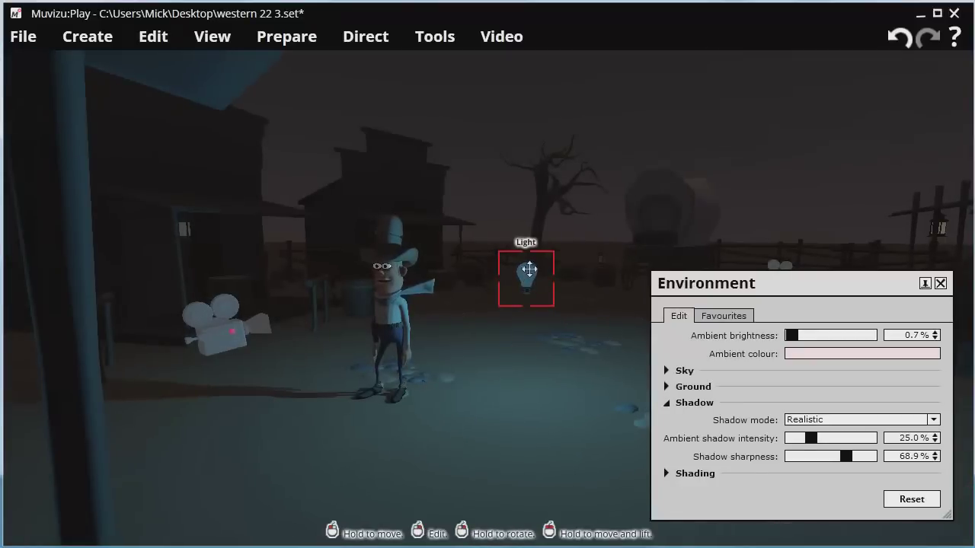
pyautogui.click(166, 39)
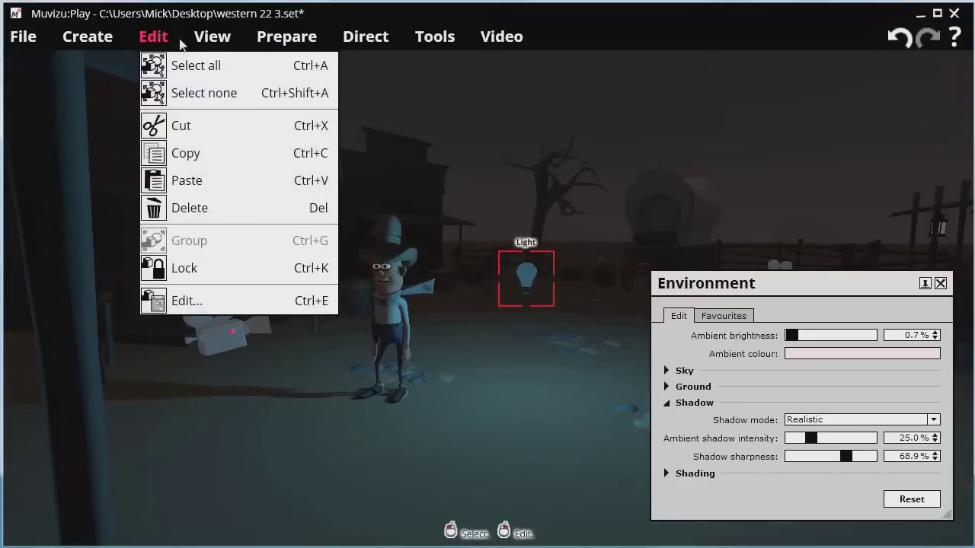
pyautogui.click(180, 150)
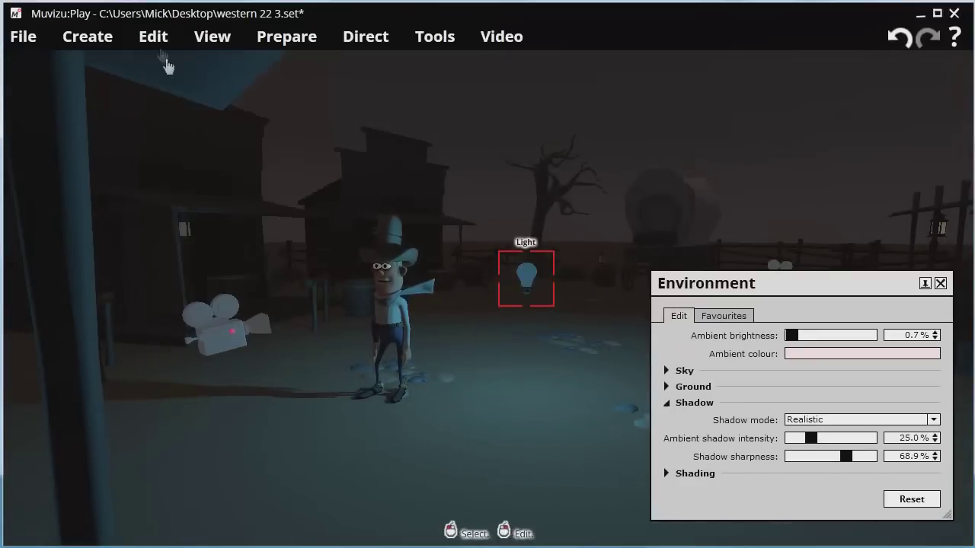
pyautogui.click(158, 42)
pyautogui.click(182, 180)
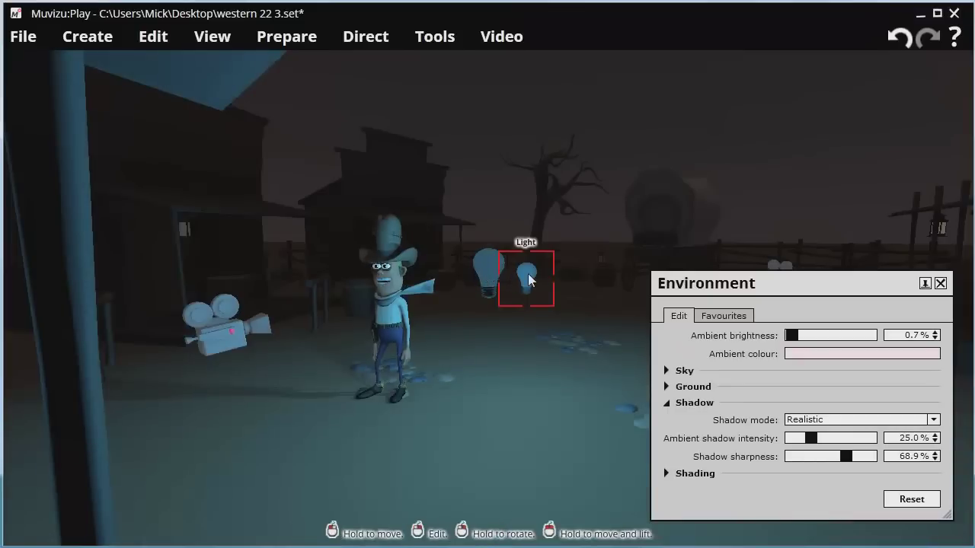
pyautogui.scroll(5, 527, 278)
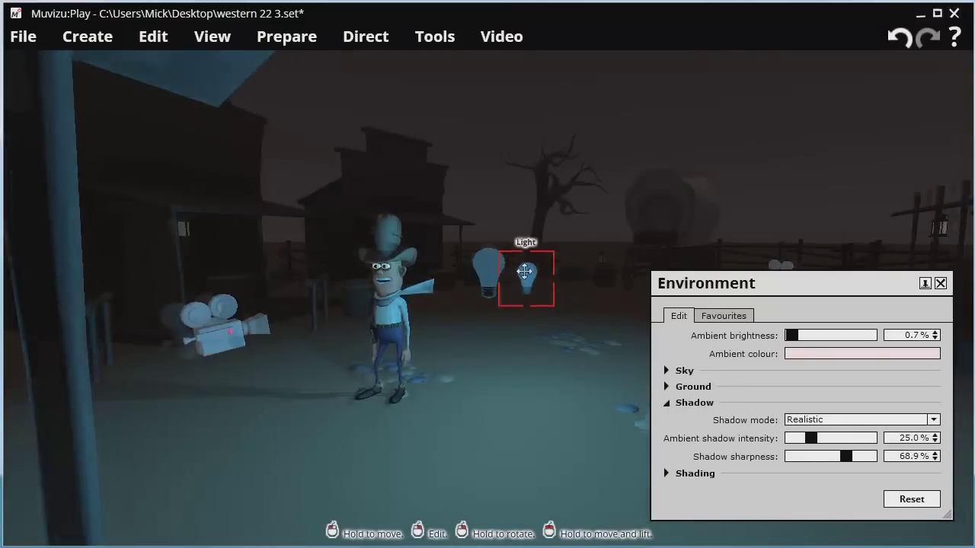
pyautogui.moveTo(542, 266); pyautogui.dragTo(422, 244)
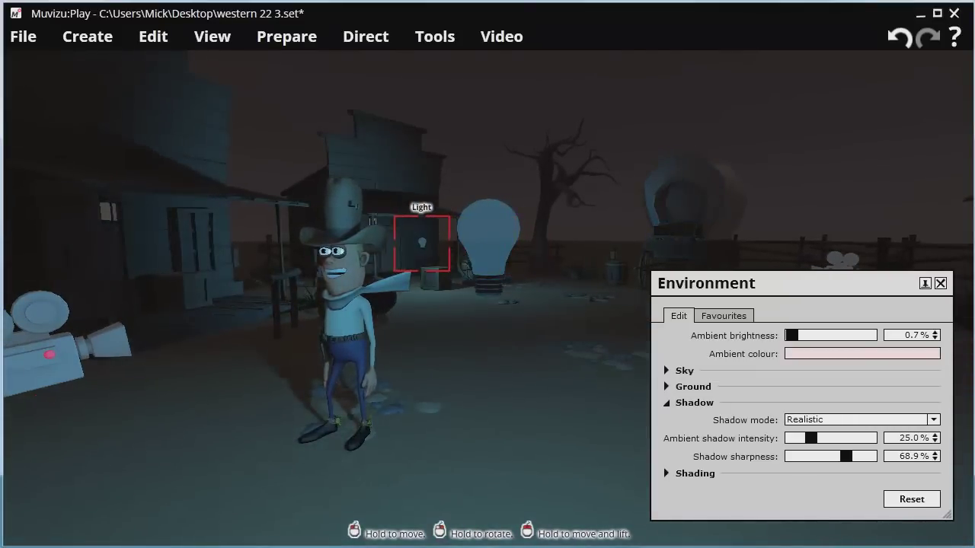
pyautogui.press('Right')
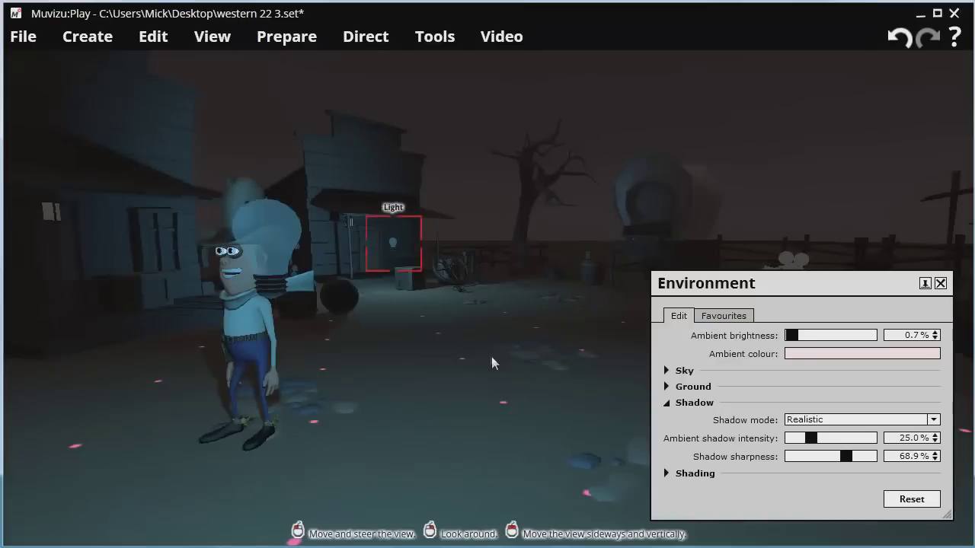
# Raise the duplicated light beside Skinner high above the open ground between him and the wooden buildings.
pyautogui.rightClick(492, 309)
pyautogui.press('Left')
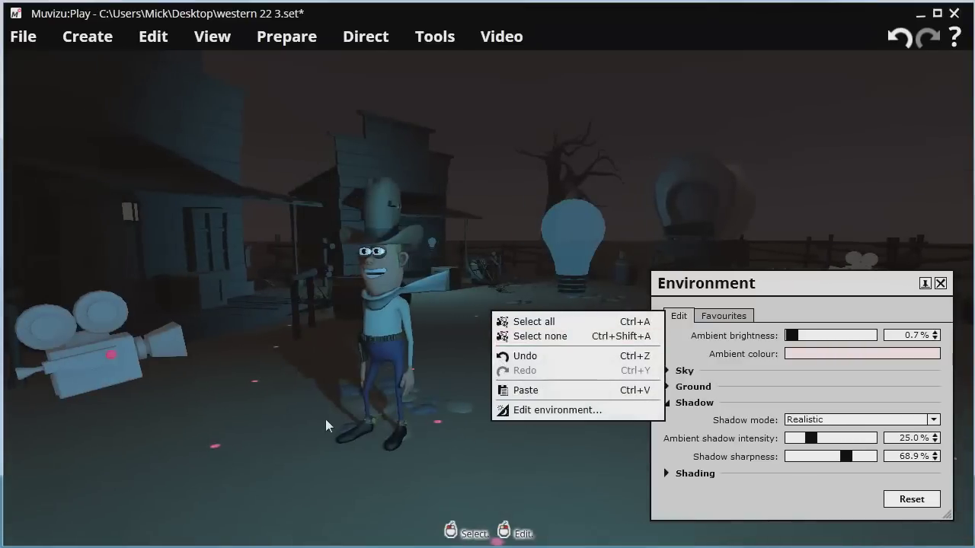
pyautogui.click(500, 81)
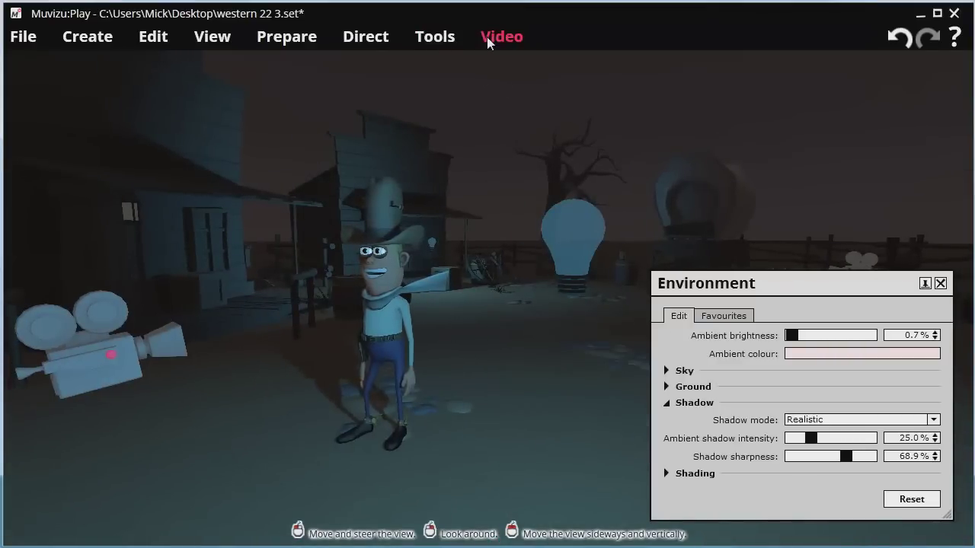
pyautogui.press('Left')
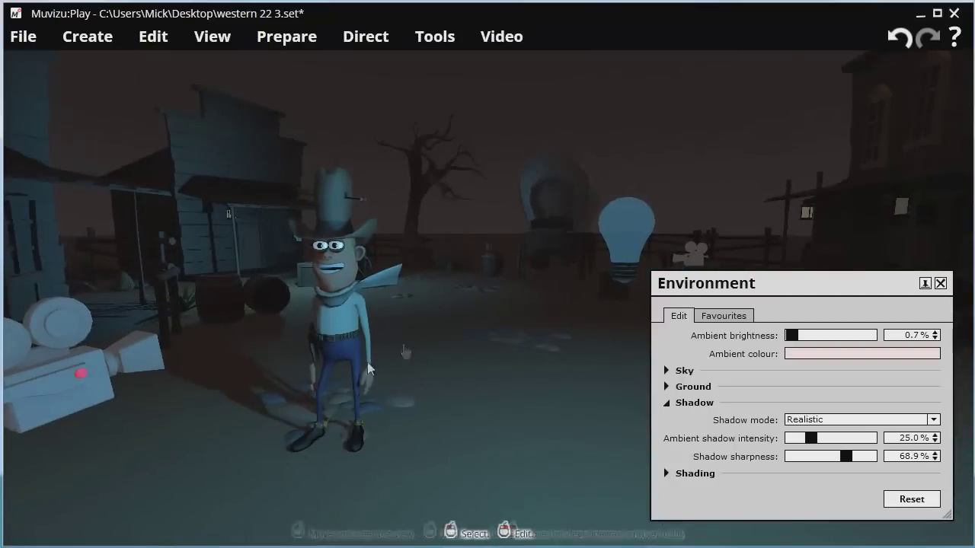
pyautogui.moveTo(405, 349)
pyautogui.mouseDown()
pyautogui.moveTo(421, 321)
pyautogui.moveTo(548, 334)
pyautogui.moveTo(540, 328)
pyautogui.moveTo(552, 312)
pyautogui.moveTo(523, 306)
pyautogui.moveTo(528, 282)
pyautogui.moveTo(572, 285)
pyautogui.moveTo(569, 303)
pyautogui.moveTo(618, 314)
pyautogui.moveTo(622, 353)
pyautogui.moveTo(540, 314)
pyautogui.moveTo(518, 340)
pyautogui.moveTo(498, 344)
pyautogui.moveTo(512, 355)
pyautogui.moveTo(586, 335)
pyautogui.moveTo(581, 346)
pyautogui.moveTo(663, 216)
pyautogui.mouseUp()
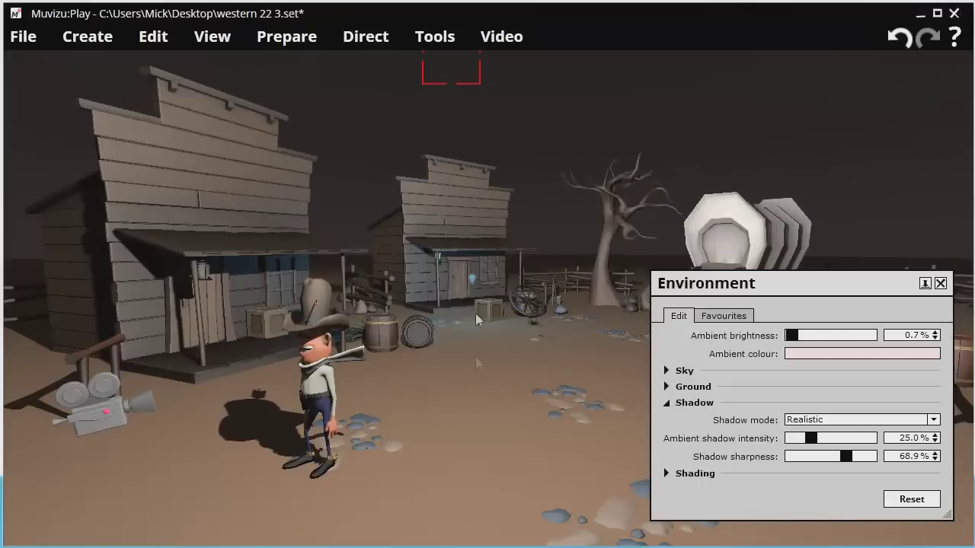
# Apply the light blue sky from the Skies textures to the environment and set sky illumination to 36.5%.
pyautogui.moveTo(476, 379)
pyautogui.mouseDown(button='right')
pyautogui.moveTo(476, 293)
pyautogui.moveTo(476, 378)
pyautogui.mouseUp(button='right')
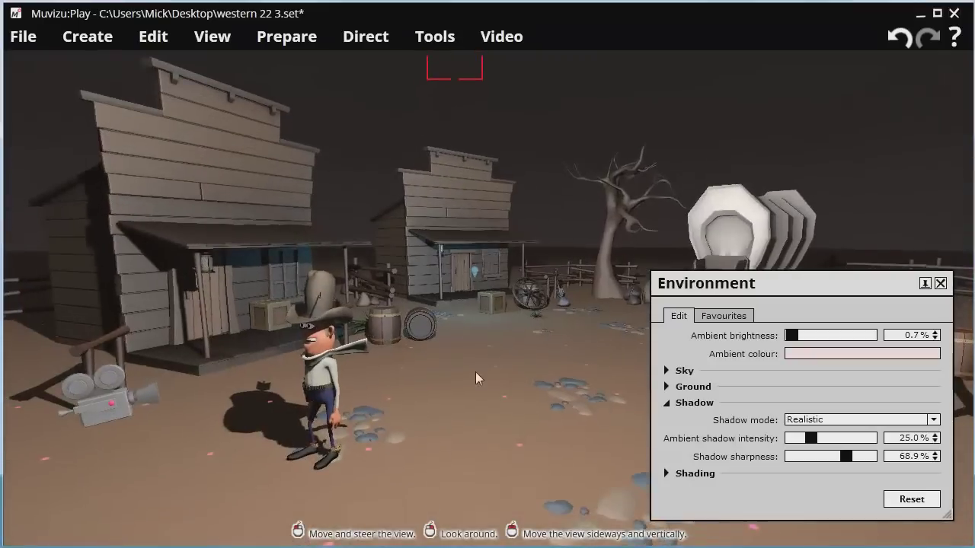
pyautogui.moveTo(476, 373); pyautogui.dragTo(511, 381)
pyautogui.moveTo(527, 341); pyautogui.dragTo(591, 333)
pyautogui.click(97, 38)
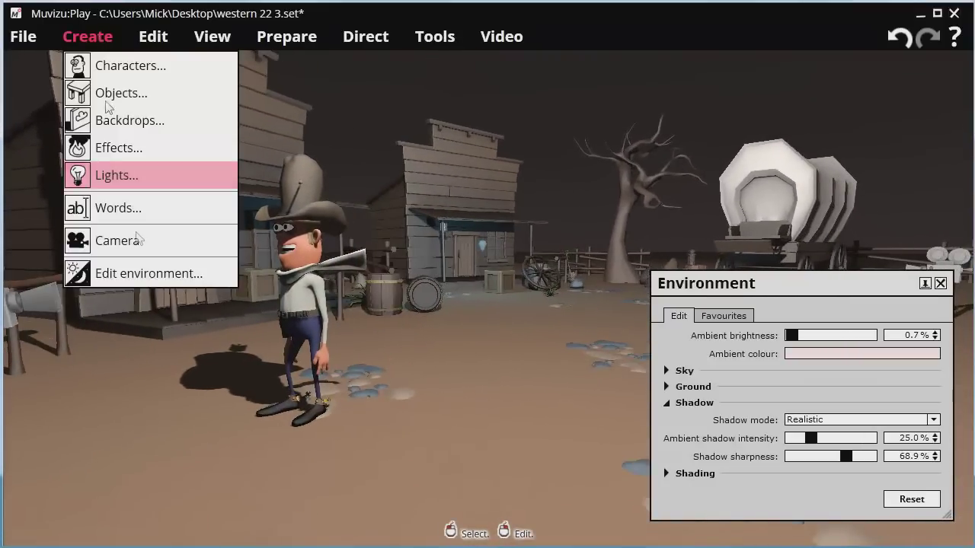
pyautogui.click(153, 272)
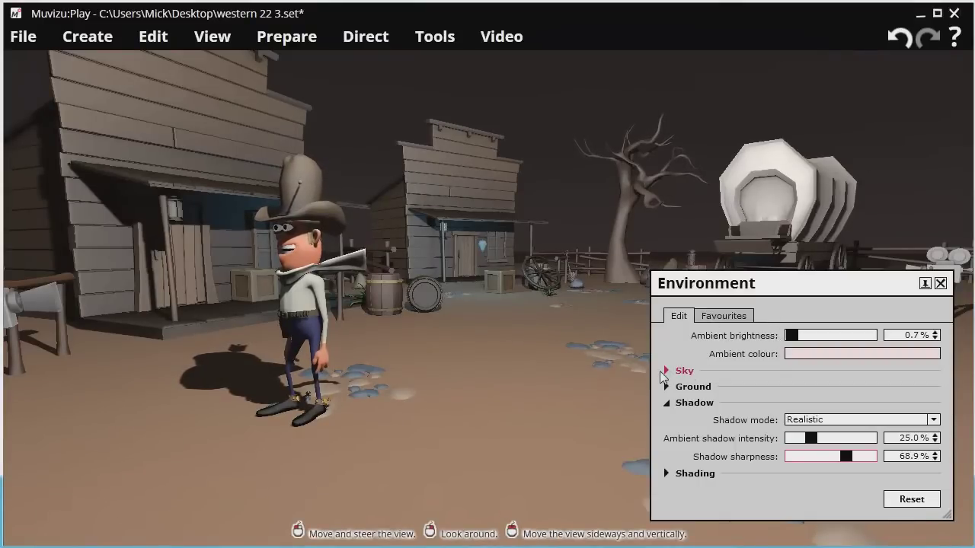
pyautogui.click(665, 372)
pyautogui.click(804, 376)
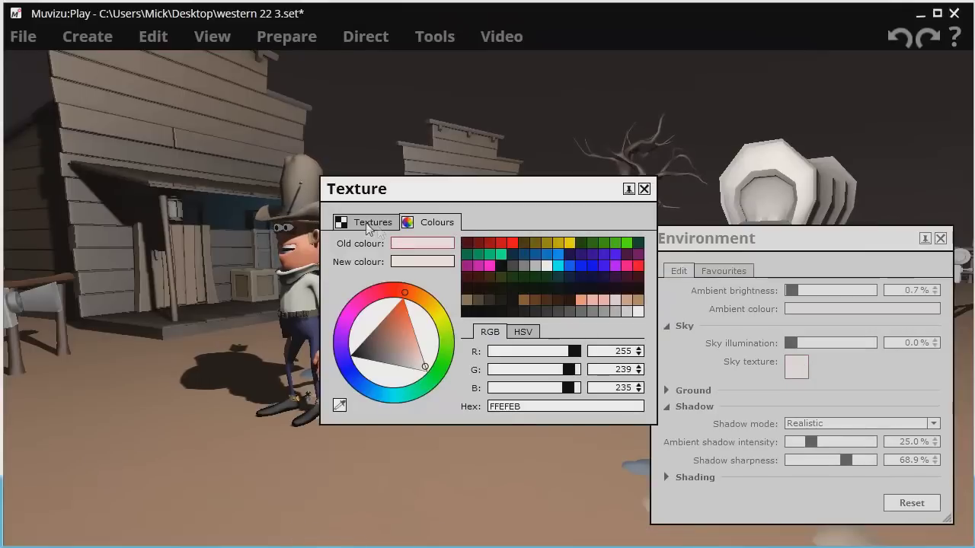
pyautogui.click(364, 222)
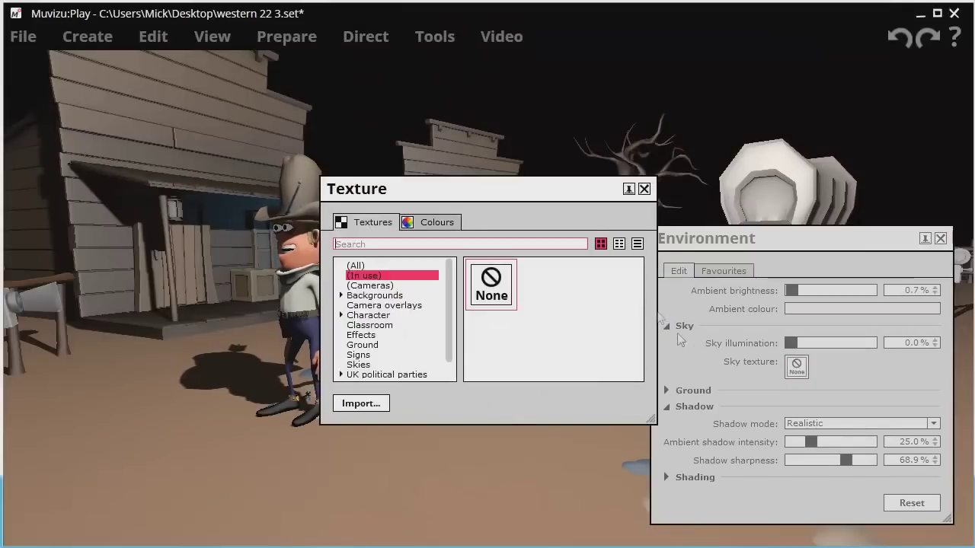
pyautogui.click(359, 365)
pyautogui.moveTo(638, 300); pyautogui.dragTo(639, 385)
pyautogui.click(494, 354)
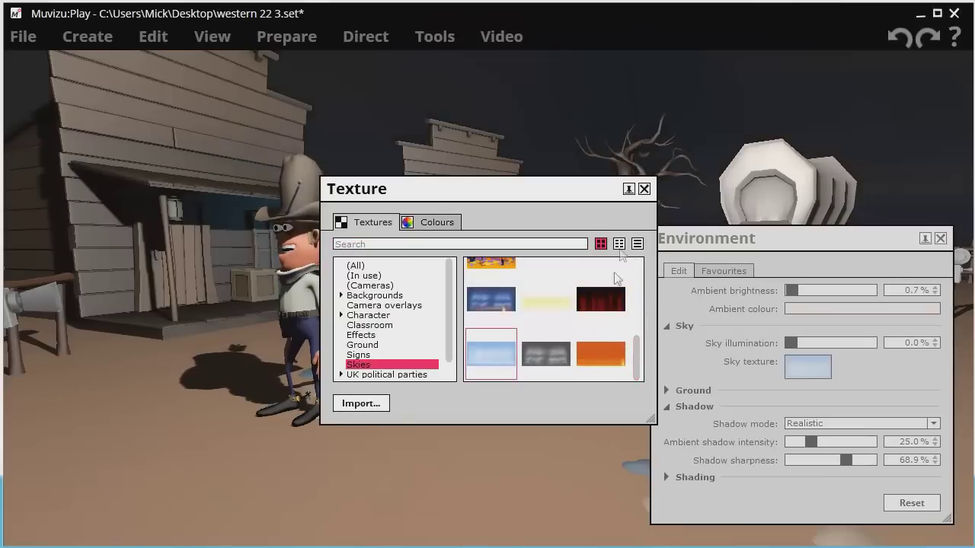
pyautogui.click(644, 189)
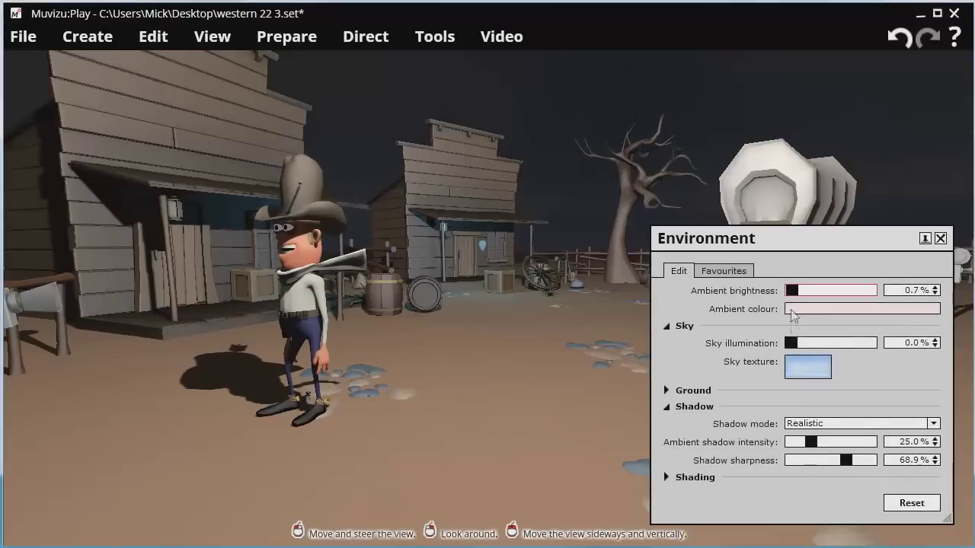
pyautogui.moveTo(792, 343); pyautogui.dragTo(821, 347)
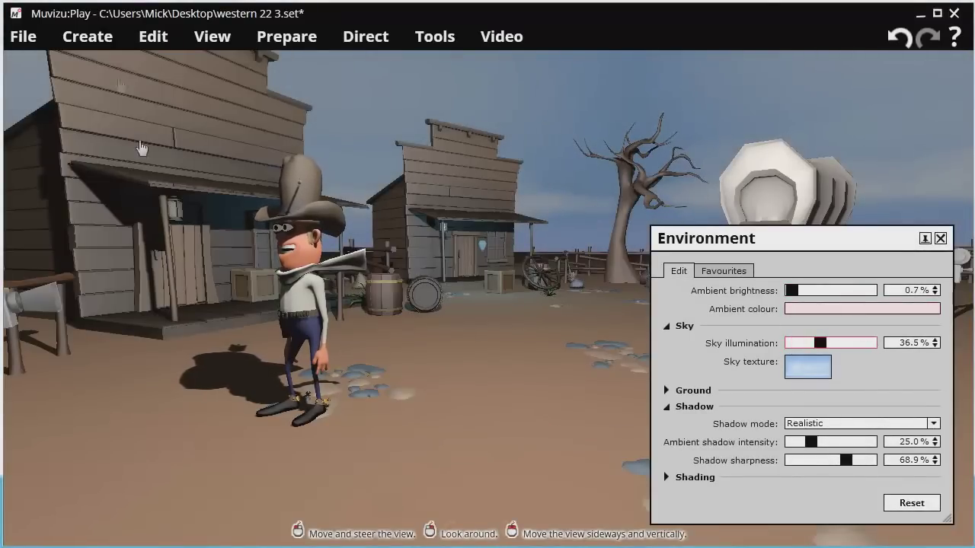
# Add a Snow effect to the set and raise it high above Skinner near the closest wooden building.
pyautogui.click(108, 45)
pyautogui.click(125, 147)
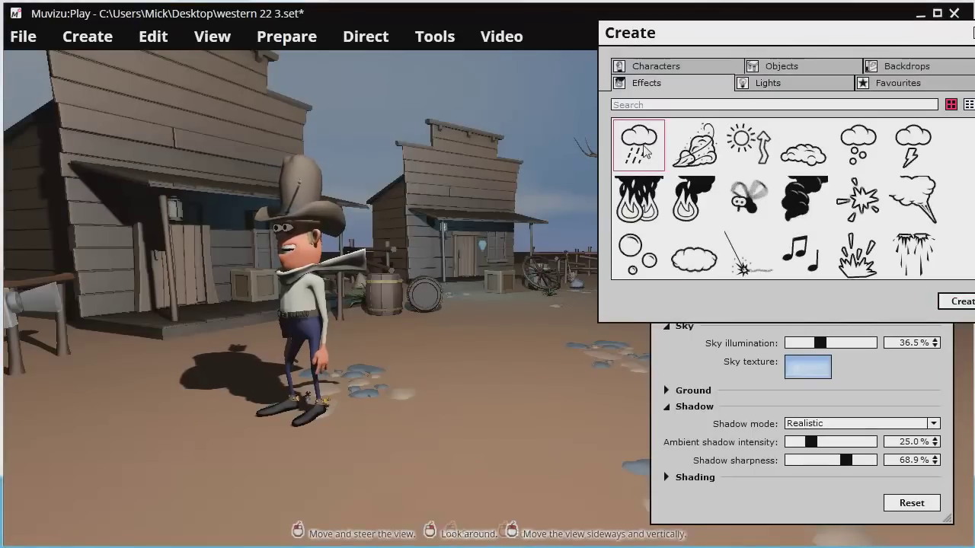
pyautogui.click(873, 164)
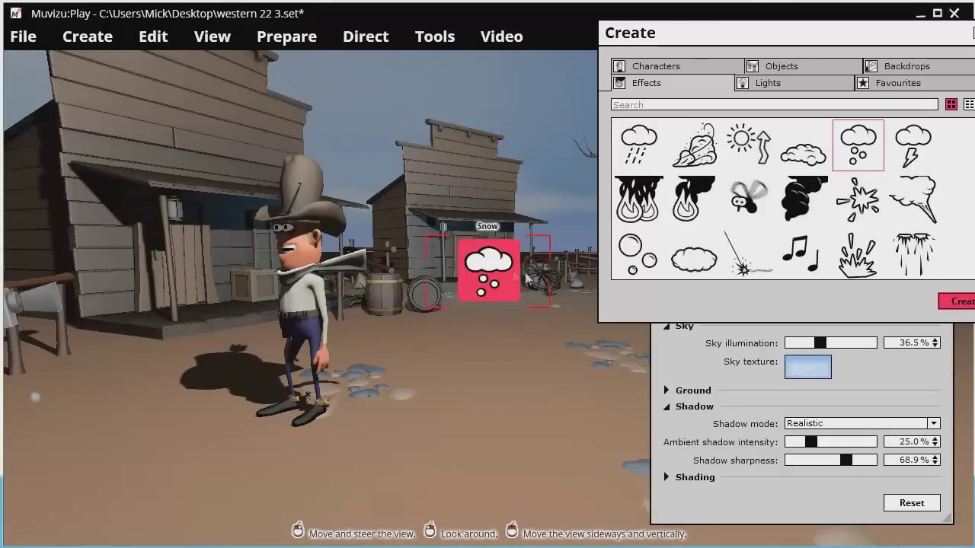
pyautogui.moveTo(500, 276); pyautogui.dragTo(278, 58)
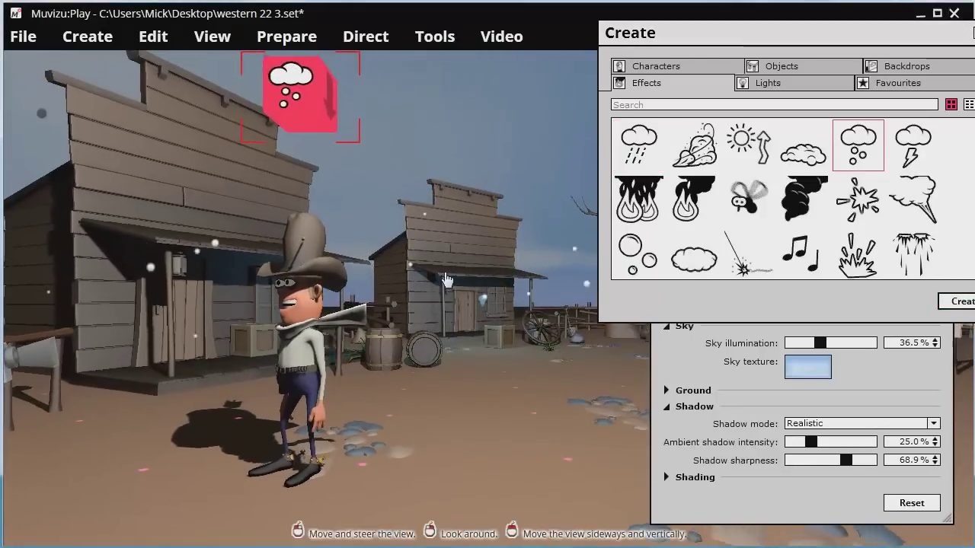
# Add a Fire (large) effect and place it at the doorway under the nearest wooden building's porch.
pyautogui.moveTo(432, 153); pyautogui.dragTo(433, 251, button='right')
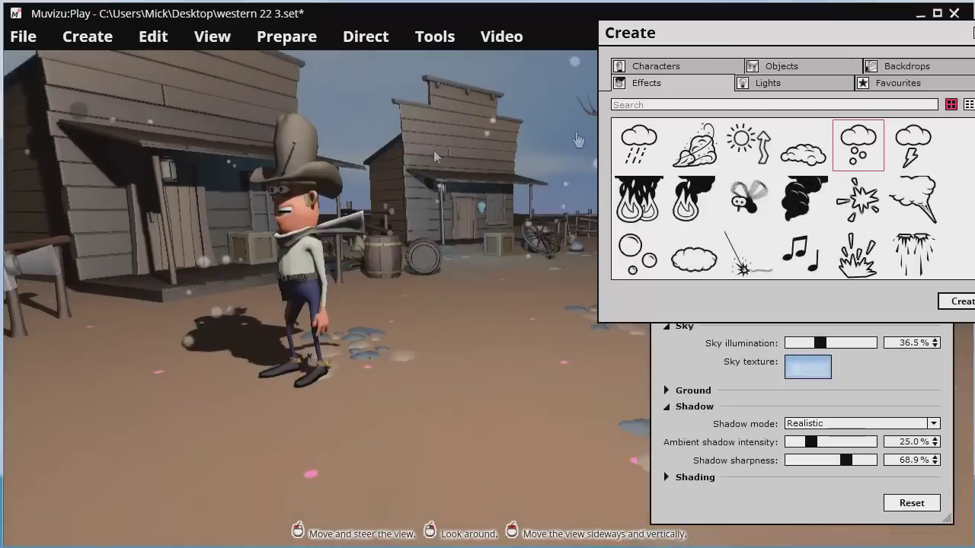
pyautogui.click(655, 196)
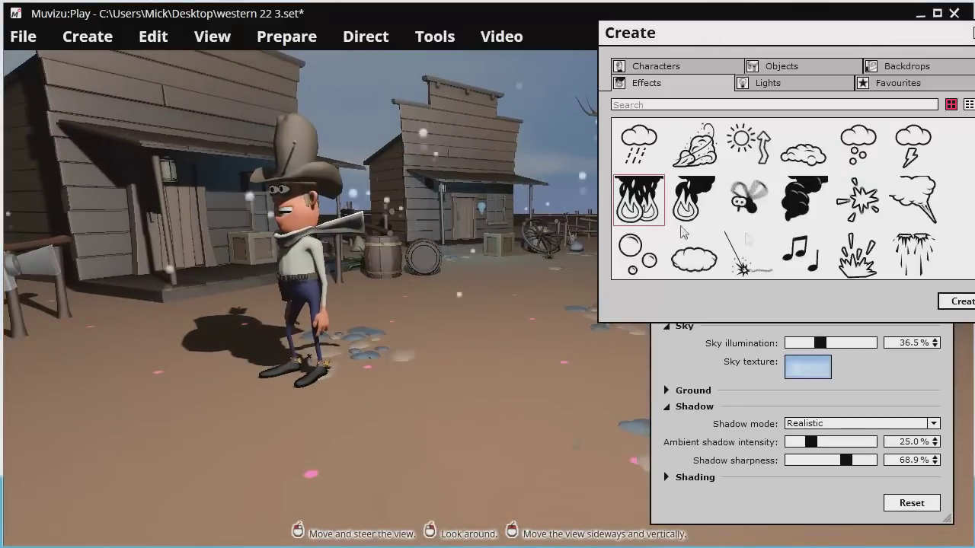
pyautogui.click(956, 300)
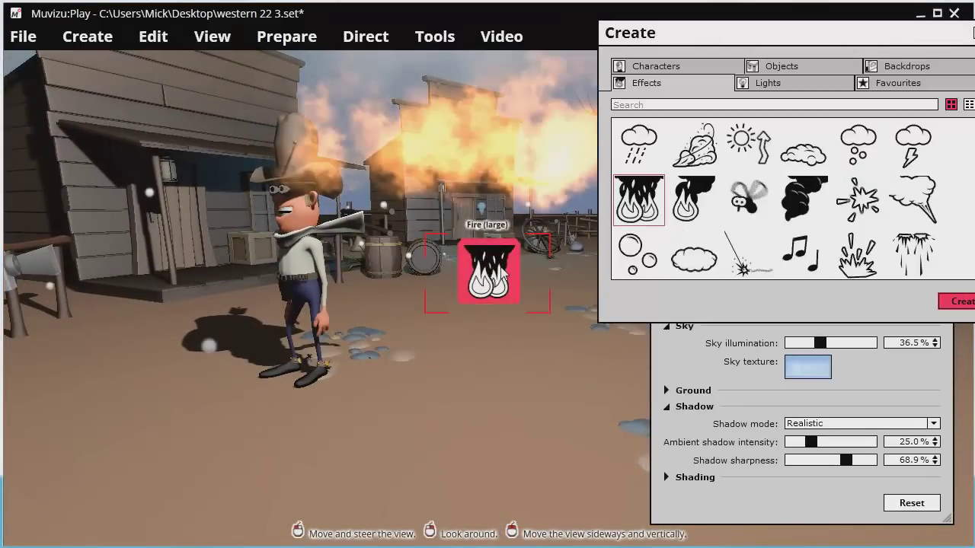
pyautogui.moveTo(503, 273); pyautogui.dragTo(176, 228)
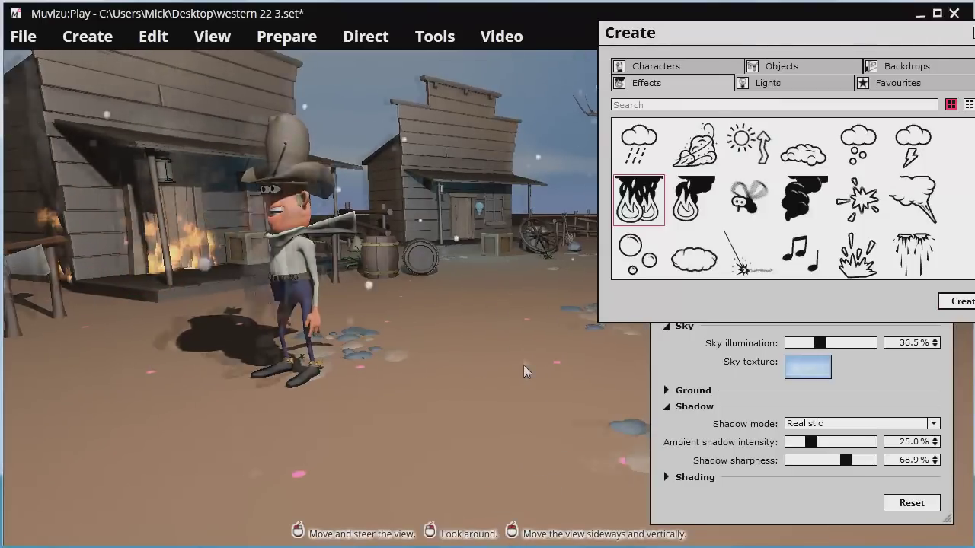
# Examine the snow and fire around Skinner from several angles, and close the Create and Environment windows.
pyautogui.moveTo(523, 365)
pyautogui.mouseDown()
pyautogui.moveTo(537, 384)
pyautogui.moveTo(465, 399)
pyautogui.moveTo(487, 403)
pyautogui.moveTo(514, 365)
pyautogui.moveTo(547, 272)
pyautogui.mouseUp()
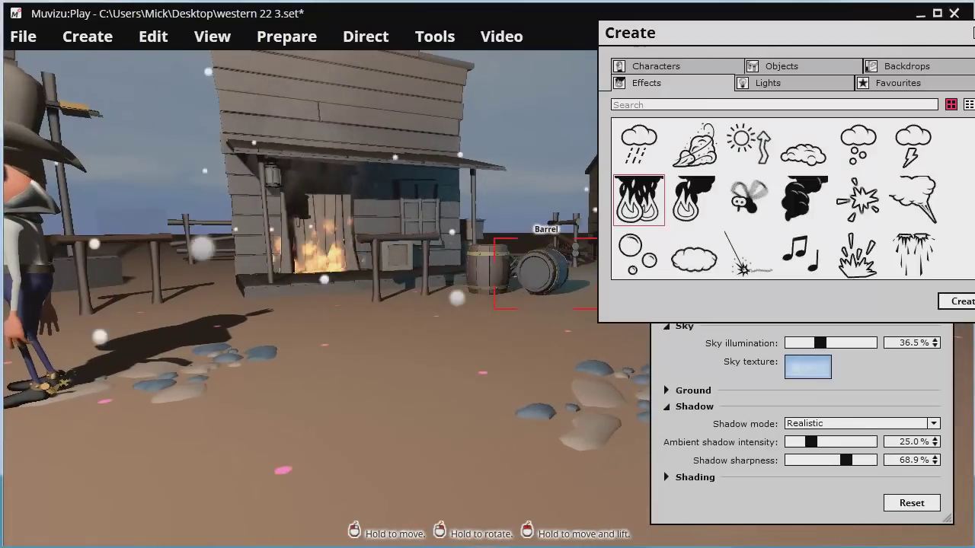
pyautogui.moveTo(482, 279); pyautogui.dragTo(583, 279)
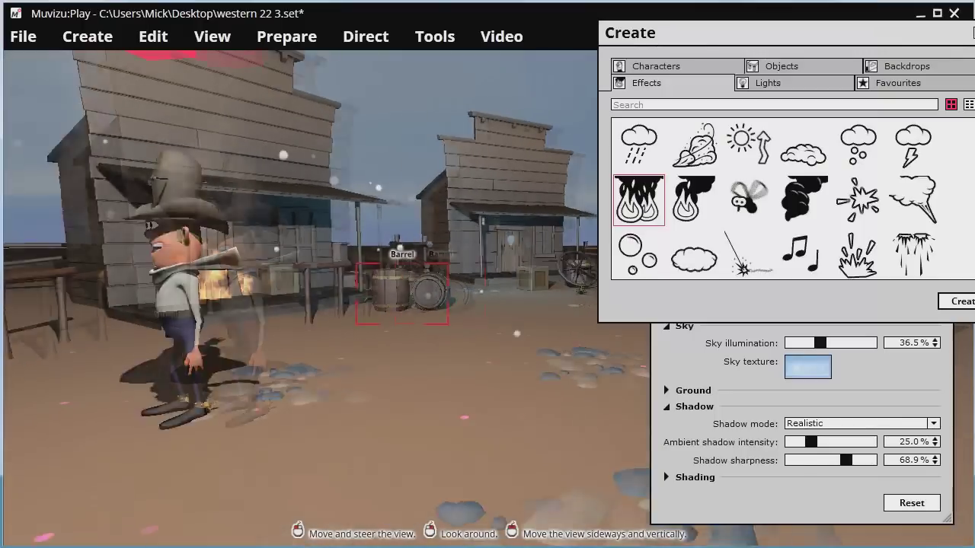
pyautogui.moveTo(485, 293); pyautogui.dragTo(573, 297, button='middle')
pyautogui.moveTo(487, 297); pyautogui.dragTo(568, 261)
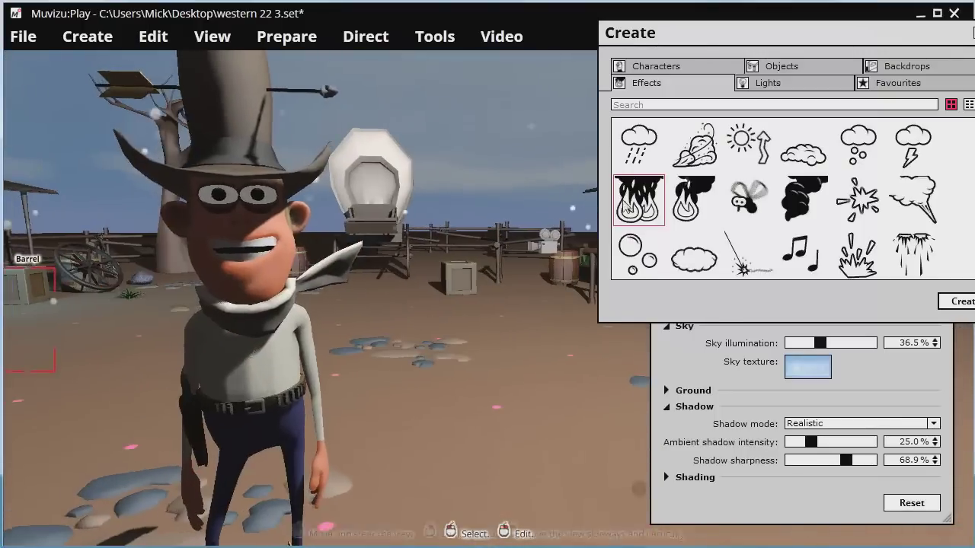
pyautogui.click(973, 32)
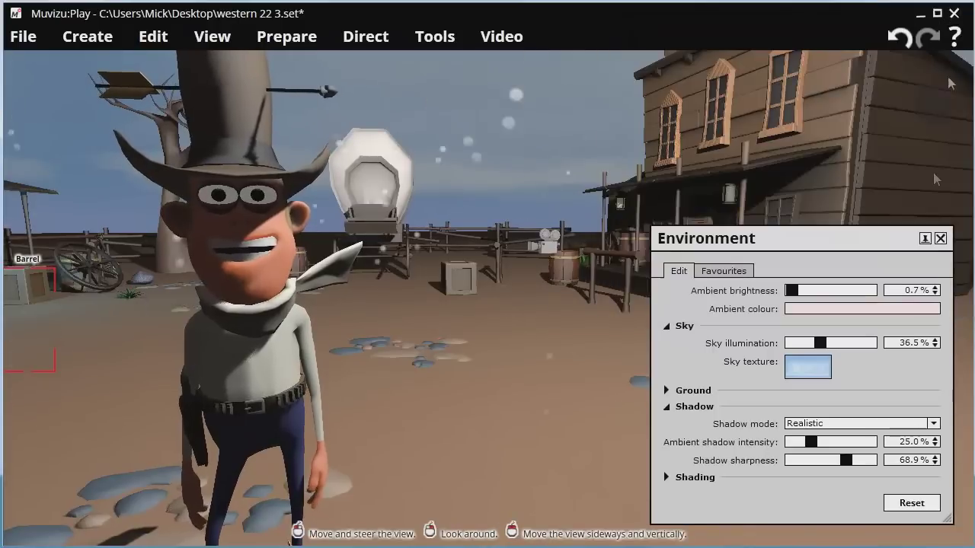
pyautogui.click(940, 238)
pyautogui.moveTo(568, 352)
pyautogui.mouseDown()
pyautogui.moveTo(424, 403)
pyautogui.moveTo(477, 372)
pyautogui.moveTo(441, 394)
pyautogui.moveTo(444, 404)
pyautogui.mouseUp()
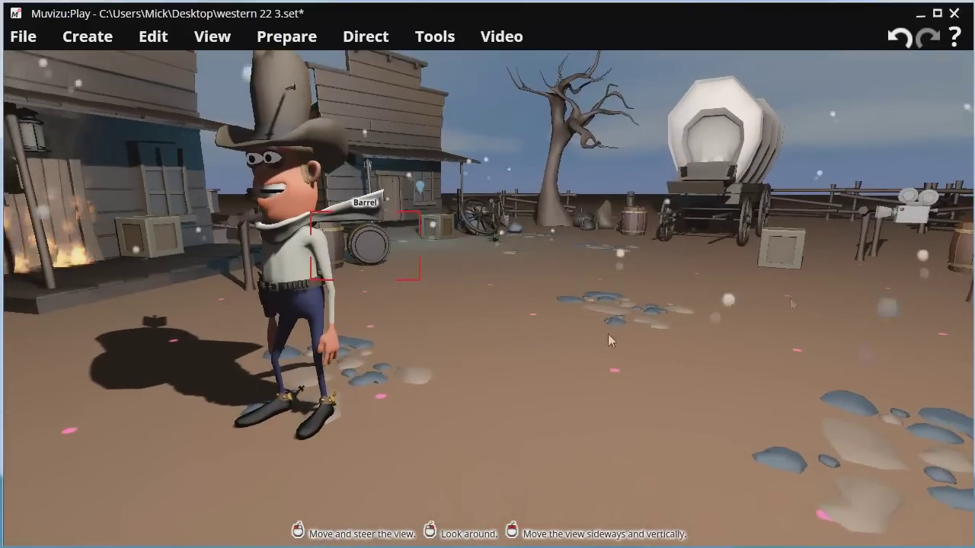